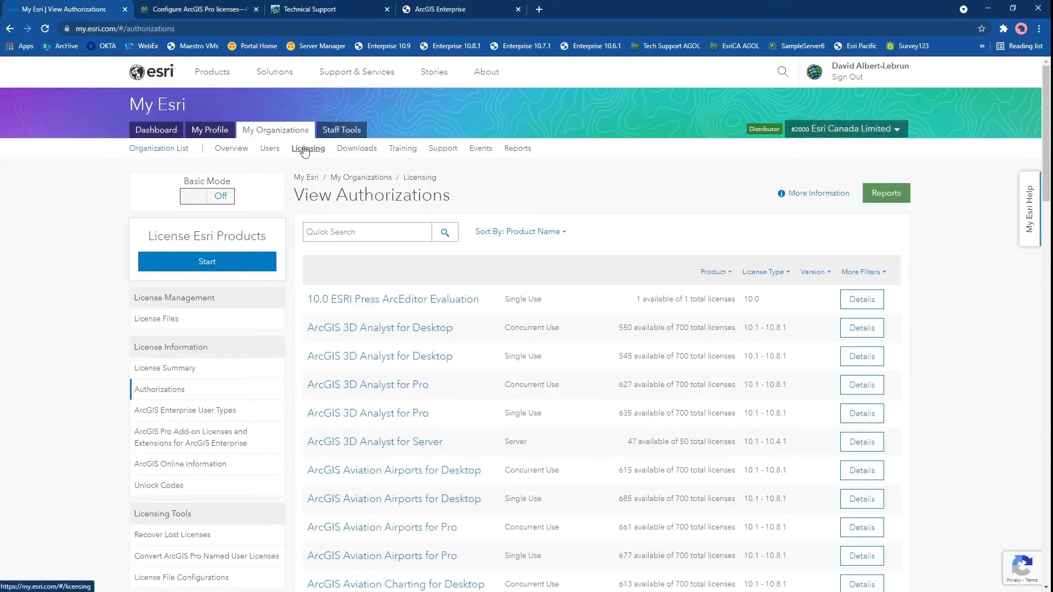
Start licensing Esri products with ArcGIS Enterprise, version 10.8 - 10.8.1, license type Portal for ArcGIS and version 10.8.1, and continue.
click(223, 266)
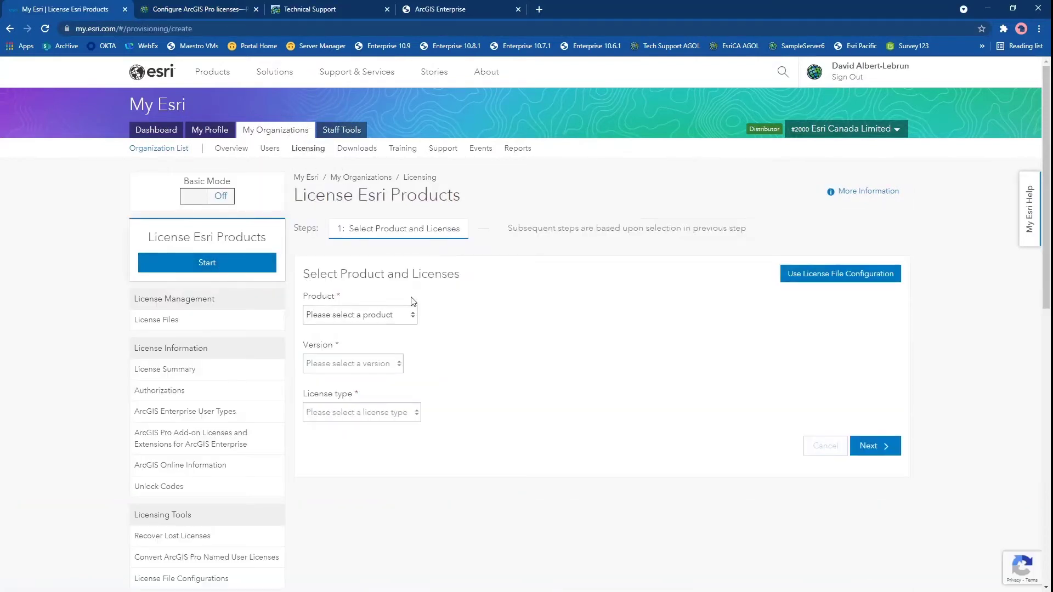
click(400, 314)
click(366, 375)
click(364, 366)
click(351, 396)
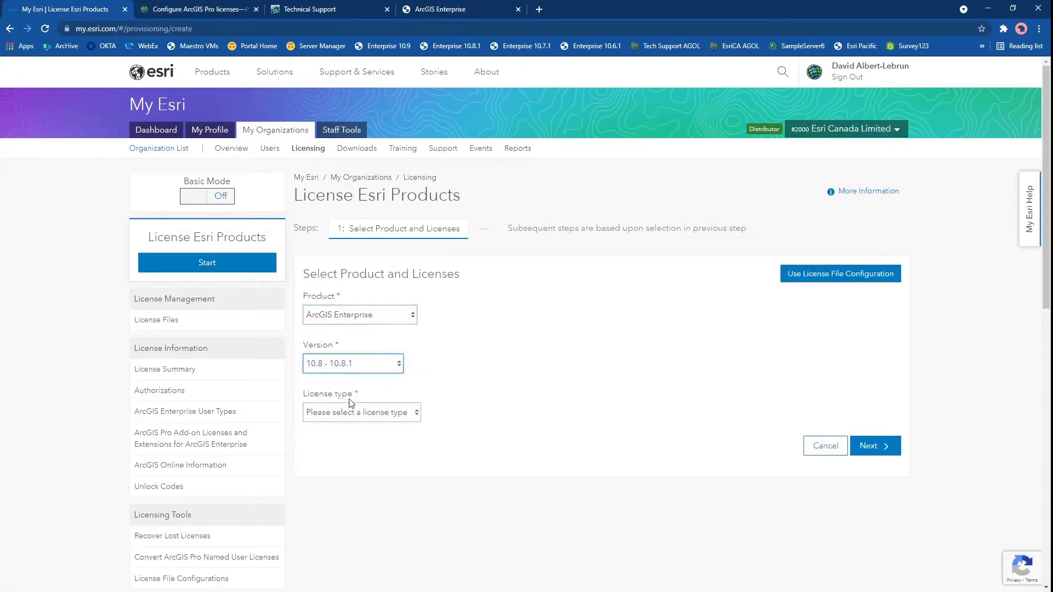
click(348, 415)
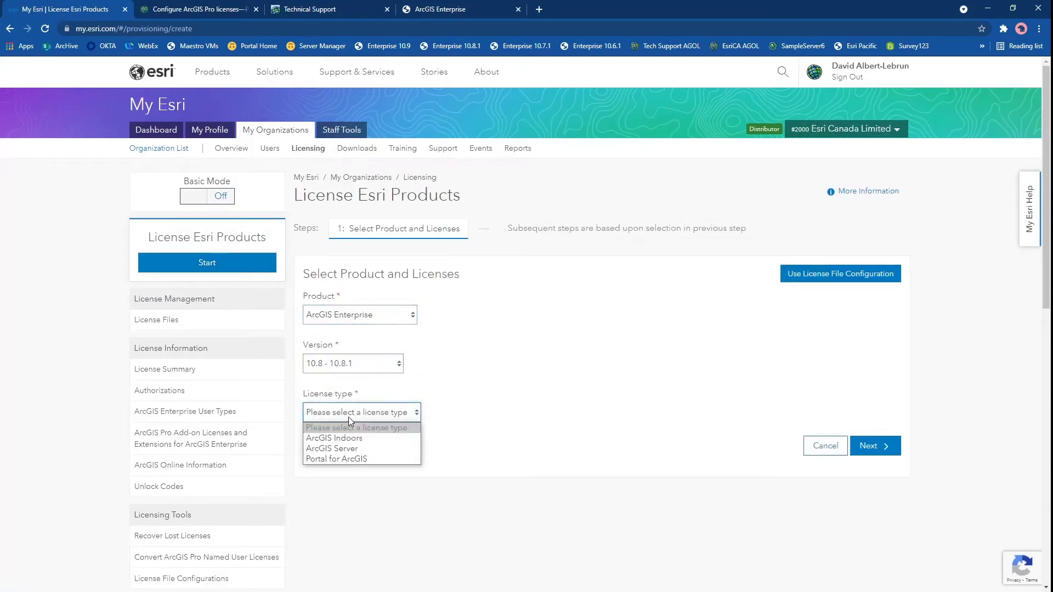
click(336, 458)
click(308, 473)
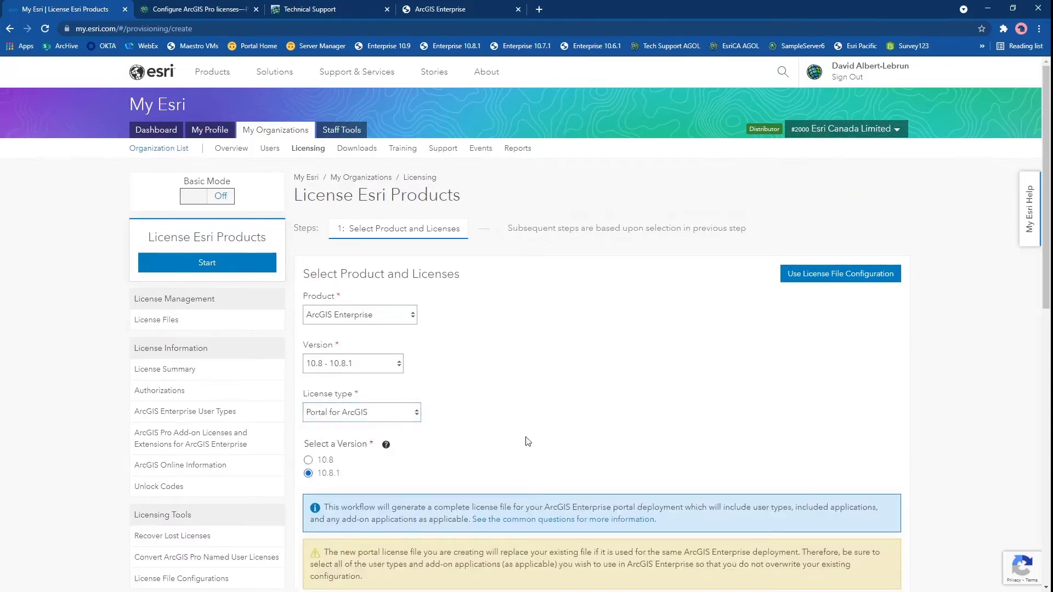
scroll(528, 442, down, 3)
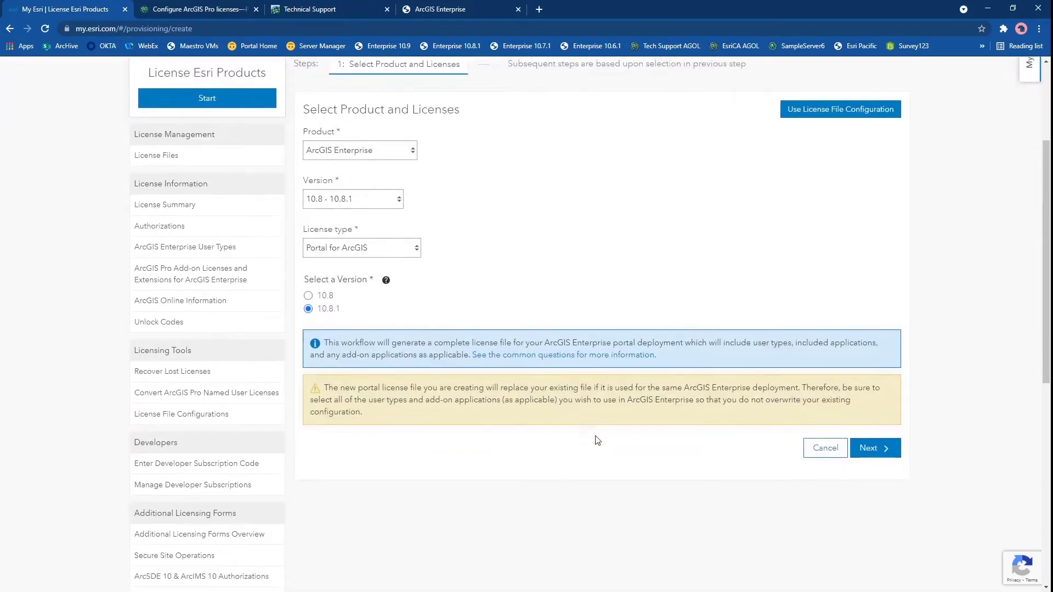
click(876, 448)
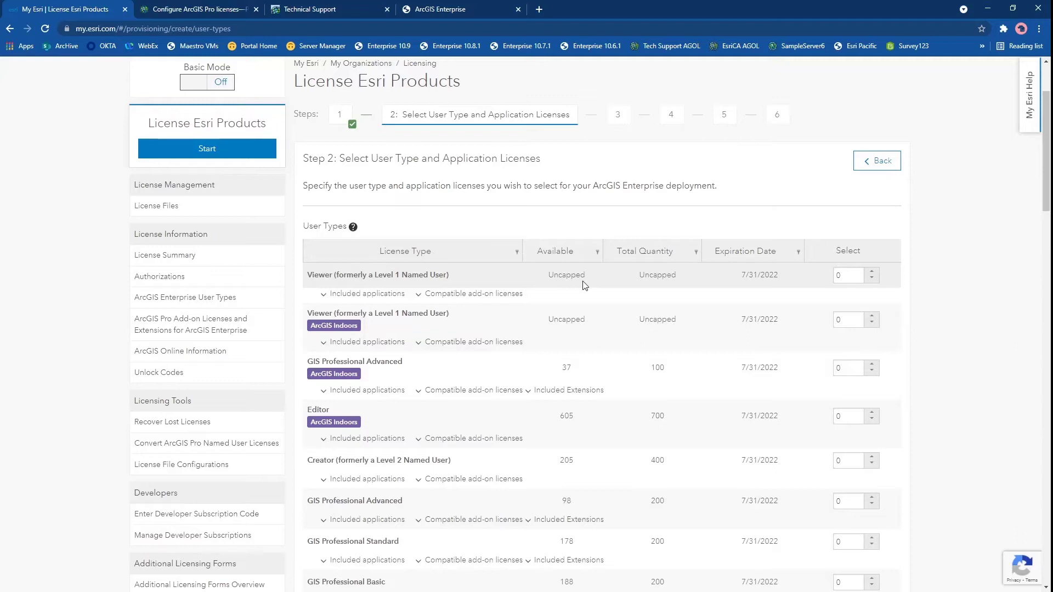
Set the quantity to 5 for both the standard Viewer user type without ArcGIS Indoors and the Creator user type.
click(838, 276)
text(5)
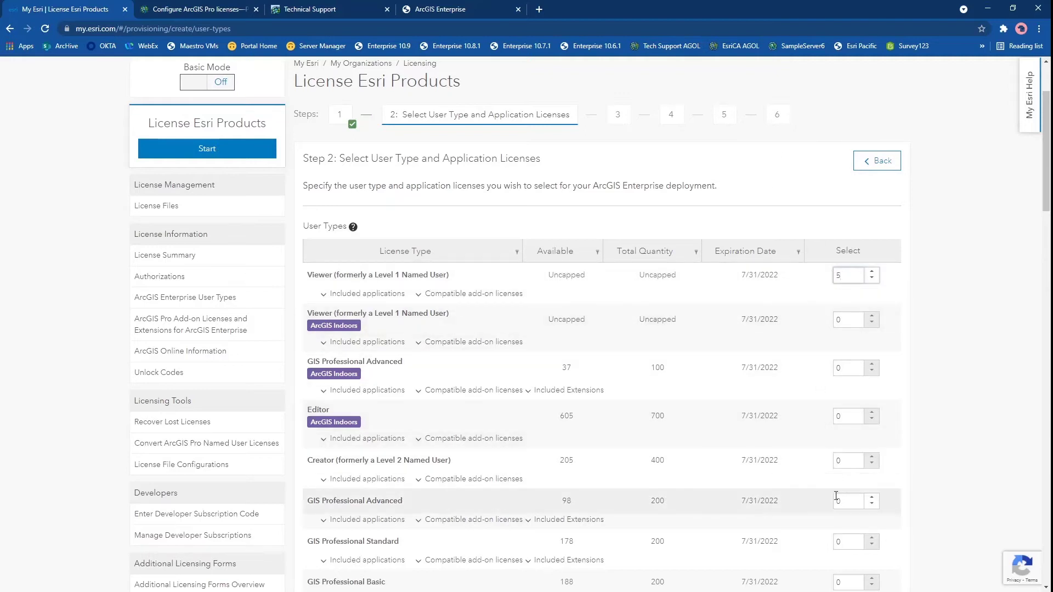
click(832, 466)
text(5)
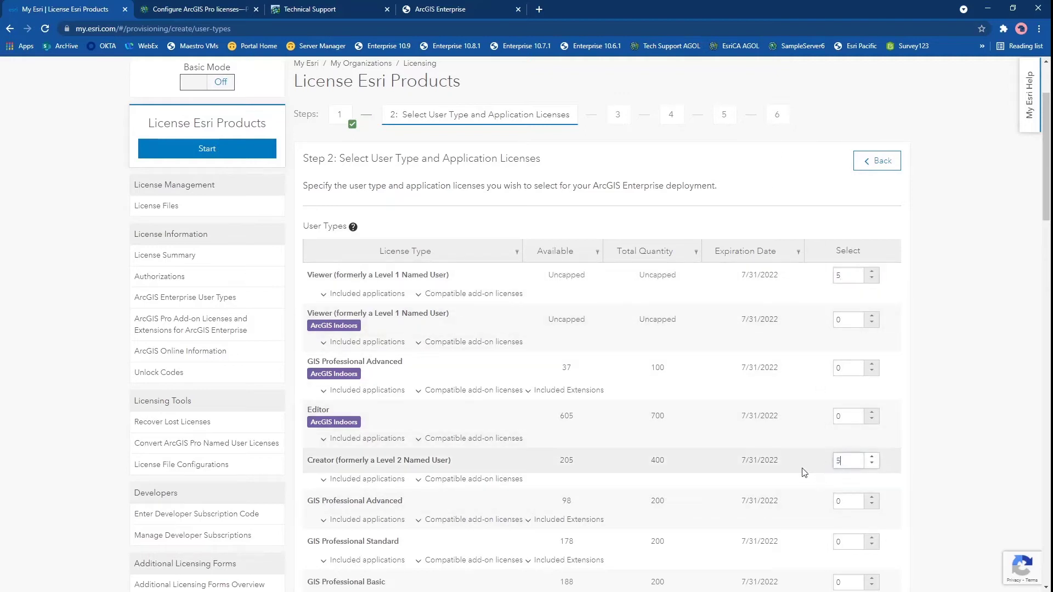
Select 1 license each for the GIS Professional Advanced, Standard and Basic user types without ArcGIS Indoors.
scroll(804, 472, down, 1)
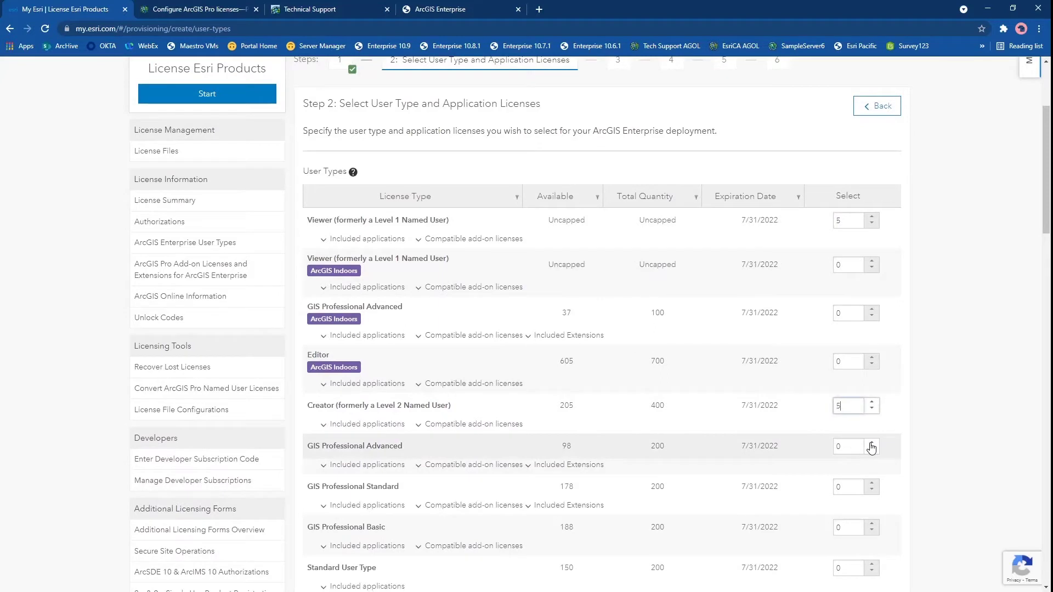
click(871, 445)
click(872, 483)
scroll(780, 475, down, 1)
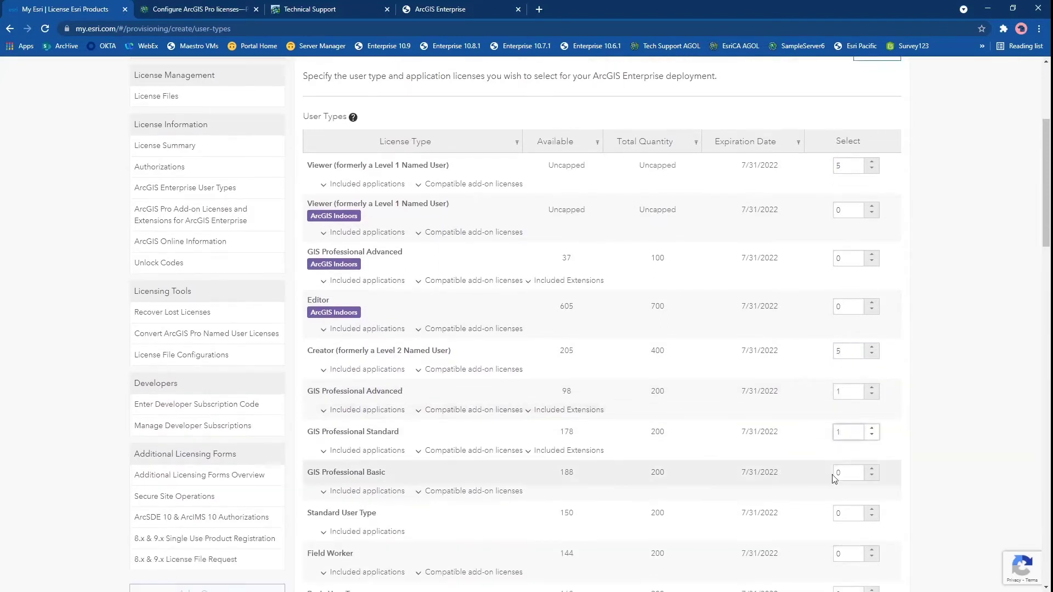
click(872, 470)
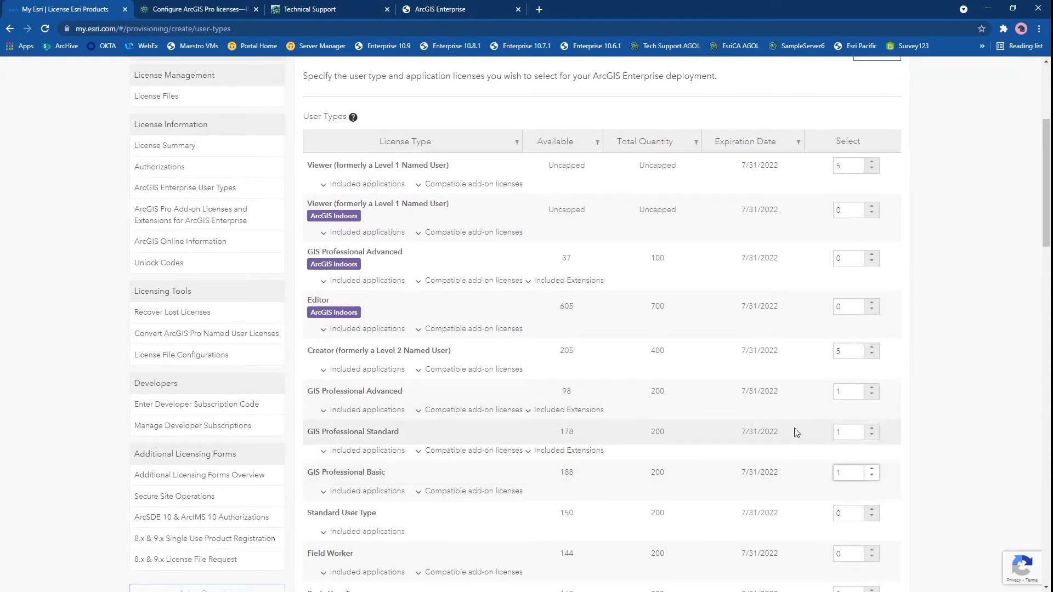
Add a Field Worker user type license and continue without selecting any add-on bundles or applications.
scroll(795, 428, down, 5)
scroll(779, 417, down, 2)
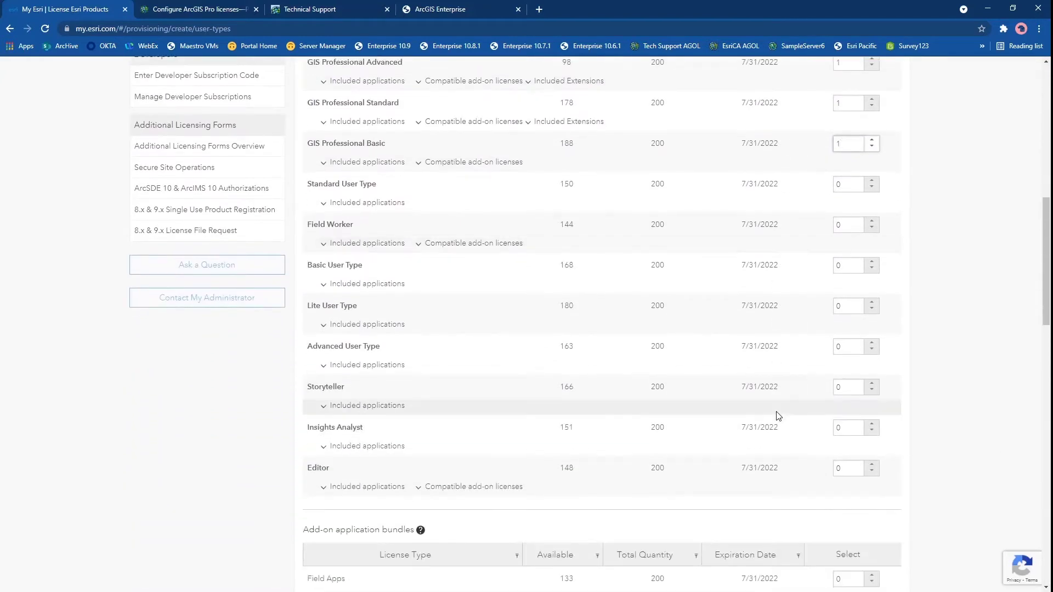
click(871, 222)
scroll(914, 388, down, 10)
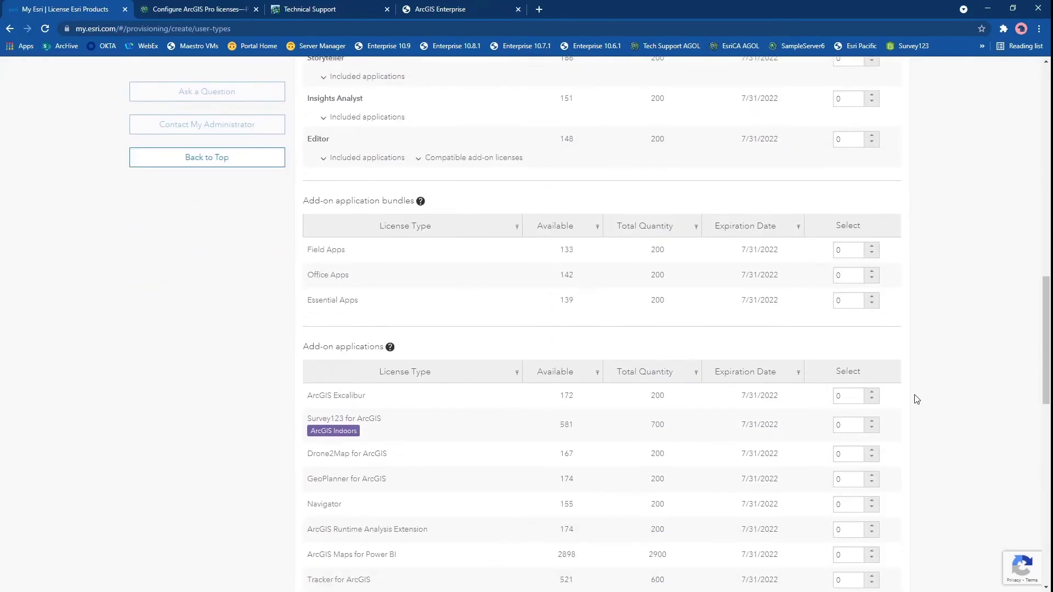
scroll(915, 404, down, 5)
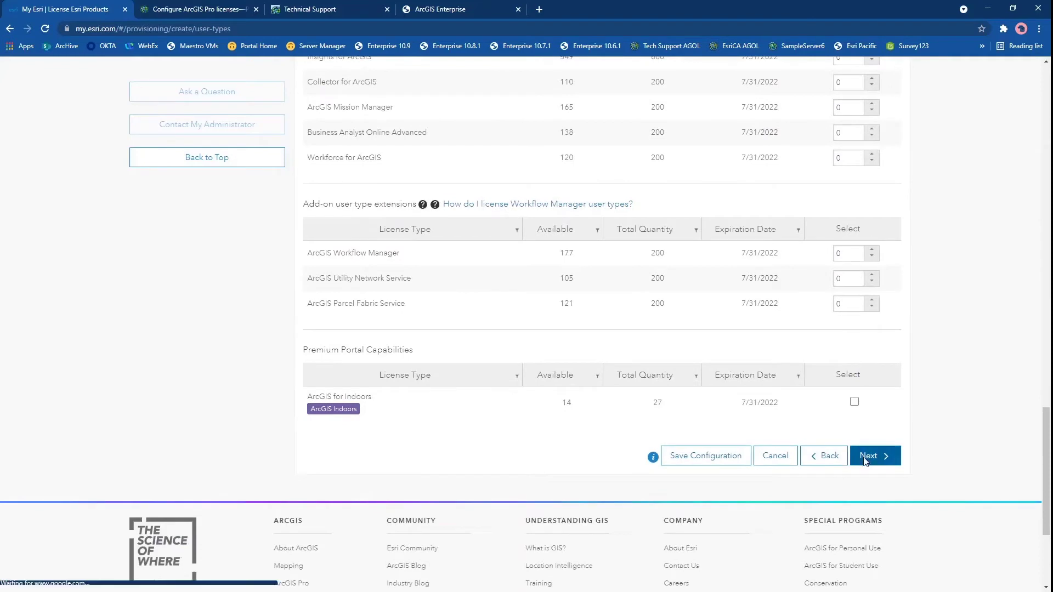
click(872, 456)
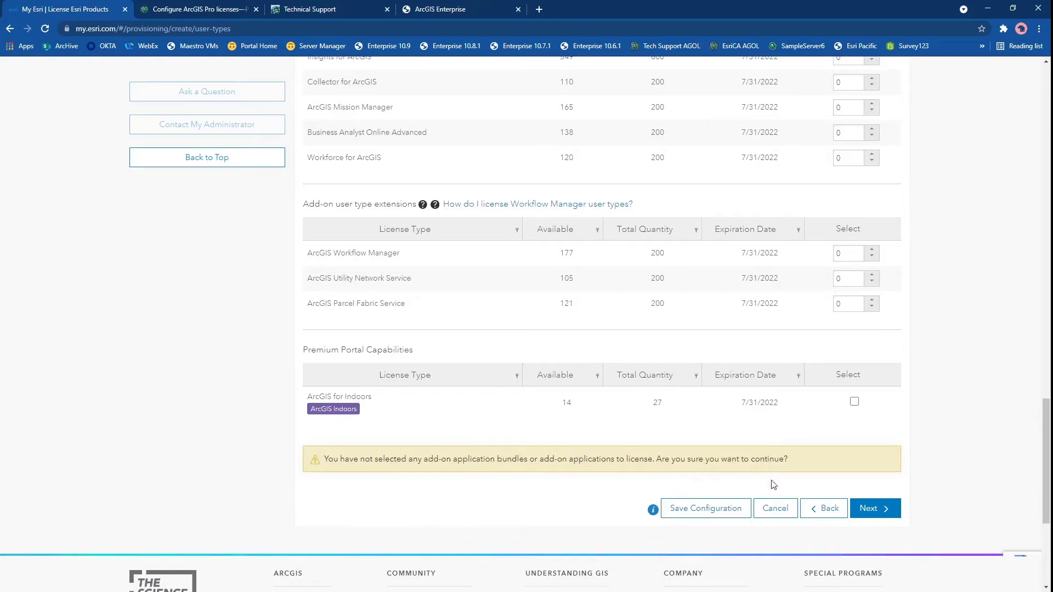
click(889, 515)
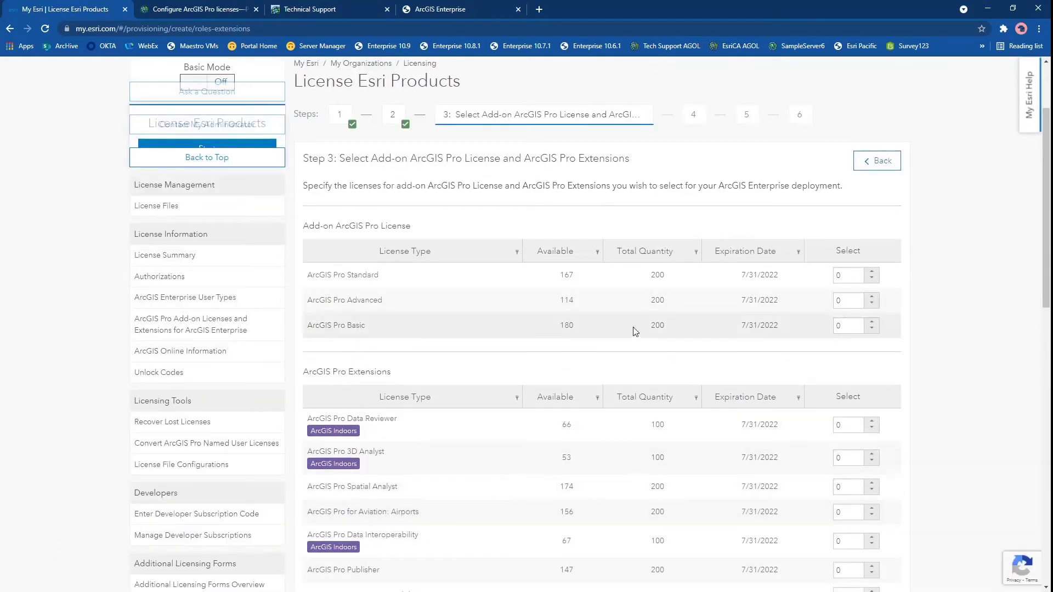
Select 1 add-on license each for ArcGIS Pro Standard, ArcGIS Pro Advanced and ArcGIS Pro Basic.
click(872, 273)
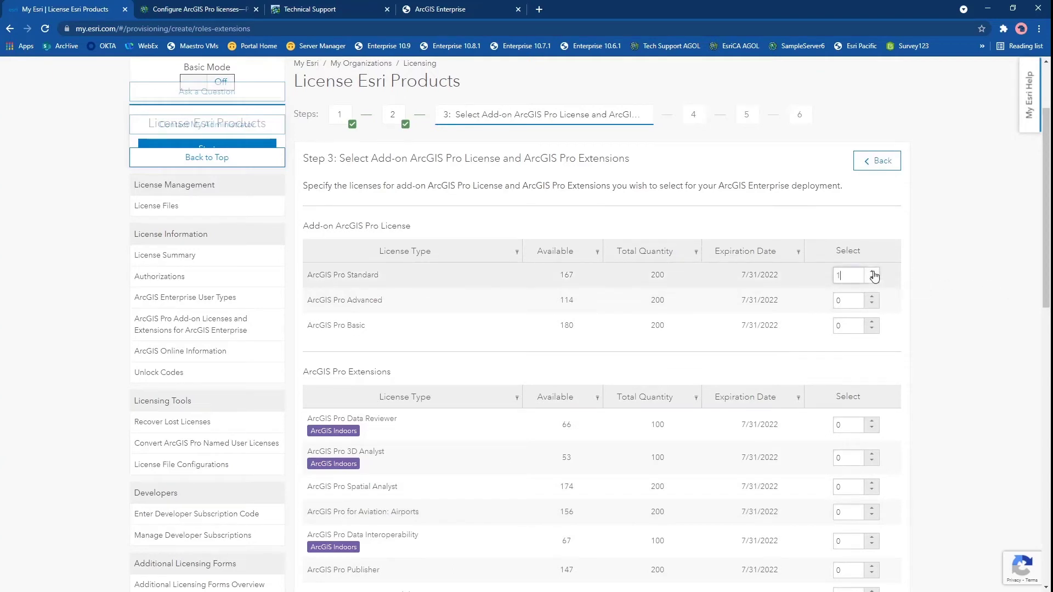
click(872, 297)
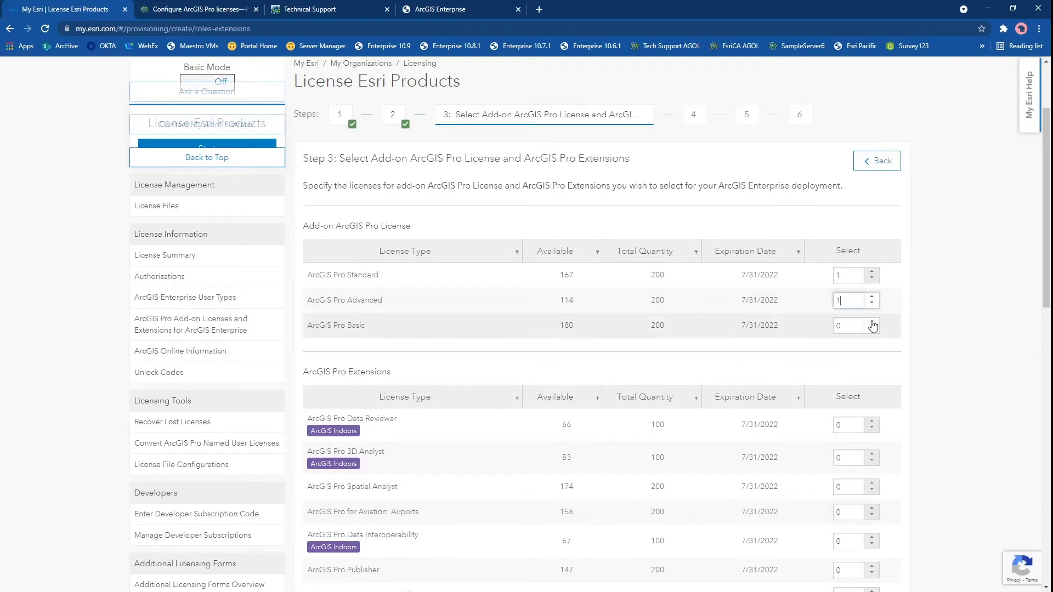
click(872, 323)
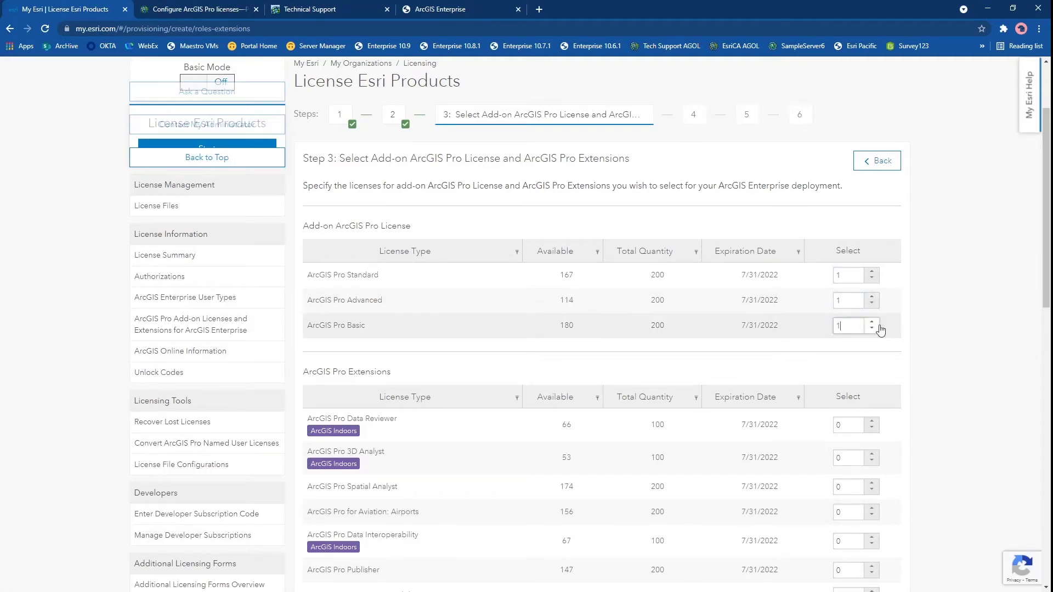
Select 1 license each for the non-Indoors Spatial Analyst, Publisher, Data Reviewer, 3D Analyst and Network Analyst ArcGIS Pro extensions, and continue.
scroll(914, 379, down, 2)
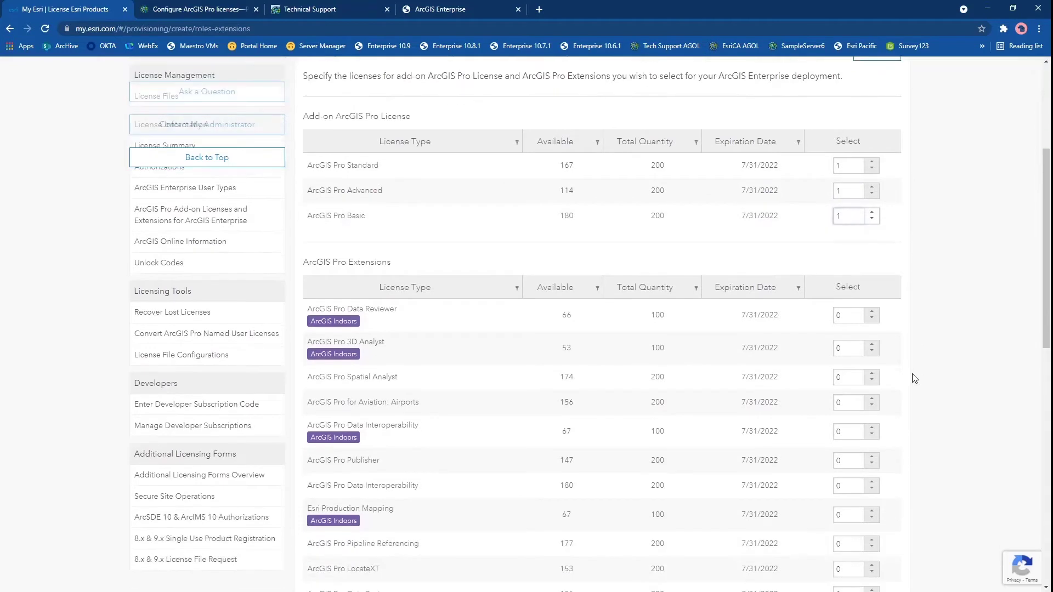
click(871, 374)
scroll(883, 395, down, 1)
click(871, 402)
scroll(904, 404, down, 2)
click(871, 427)
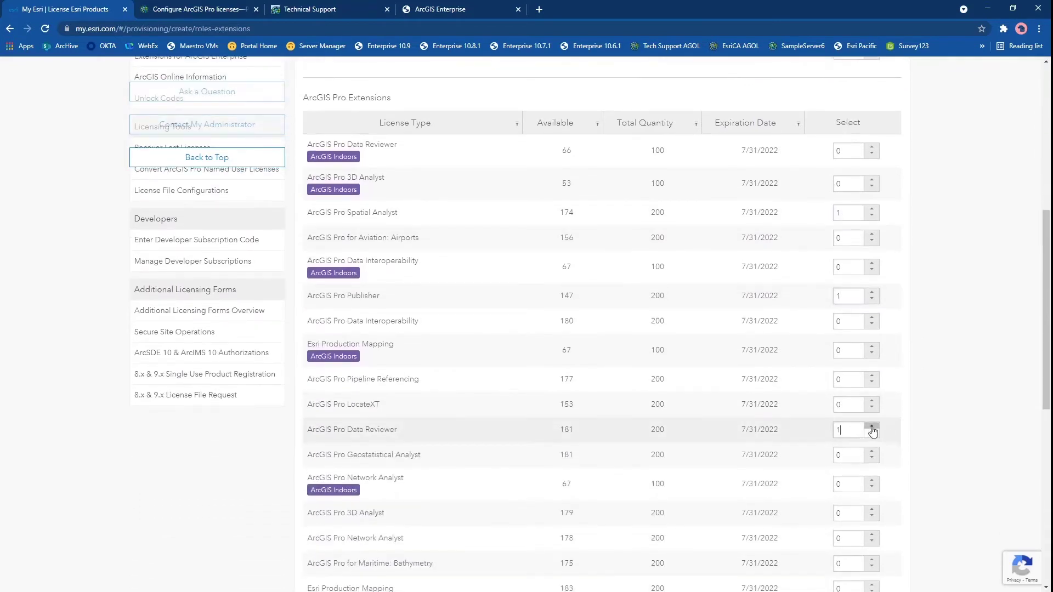
scroll(883, 430, down, 3)
click(871, 345)
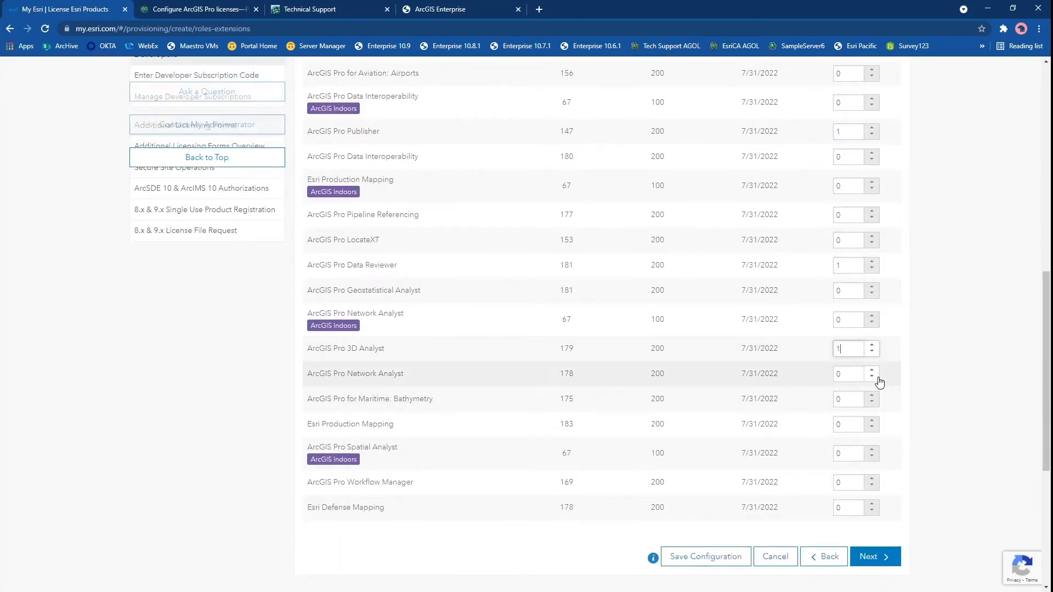
click(871, 372)
click(868, 557)
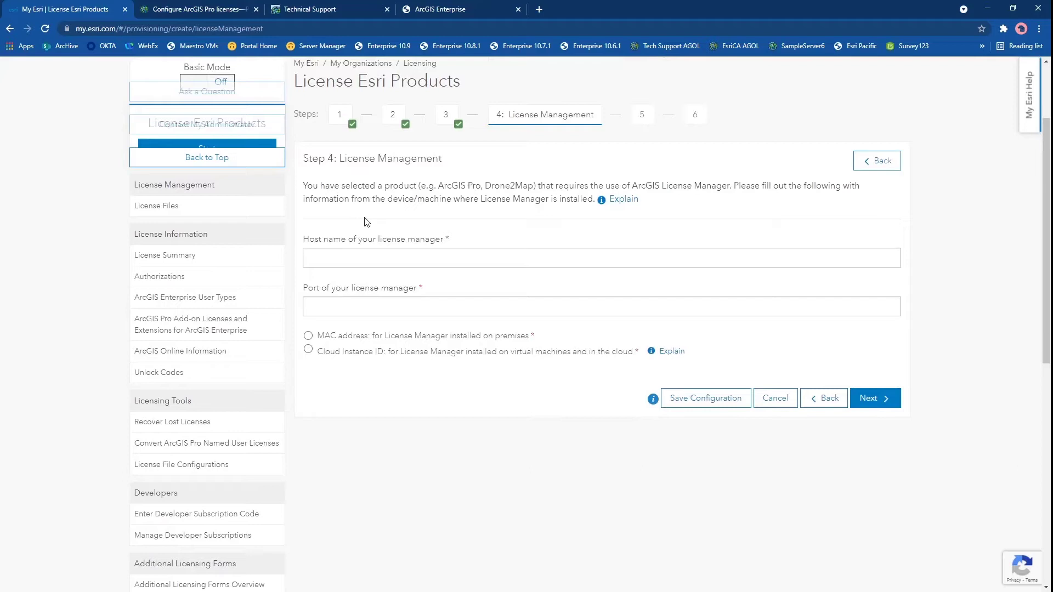
Choose MAC address identification, then copy the machine's MAC address from the machine identifiers in ArcGIS License Server Administrator.
click(309, 337)
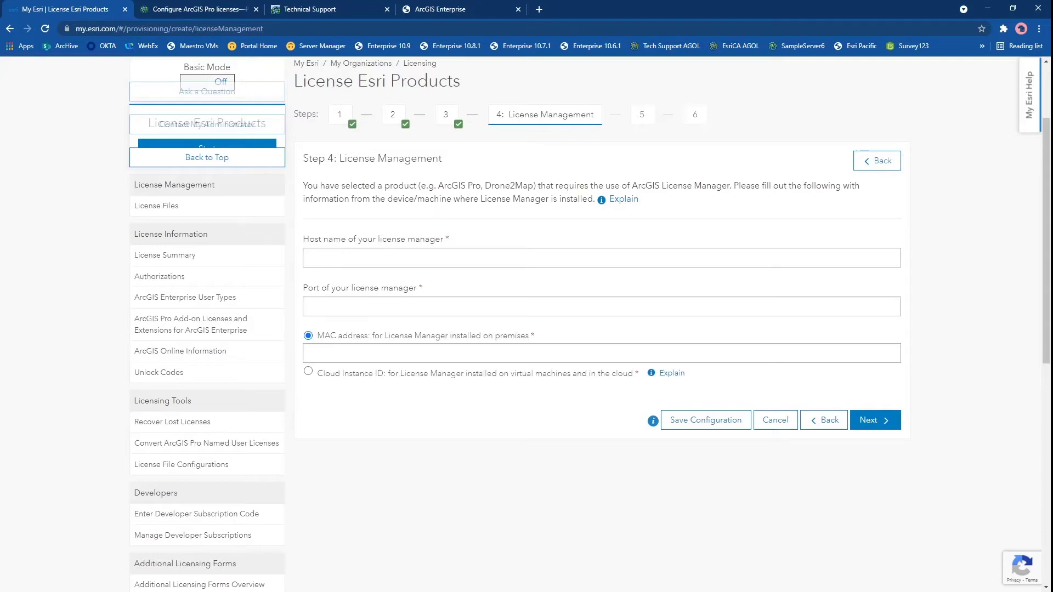
key(alt+Tab)
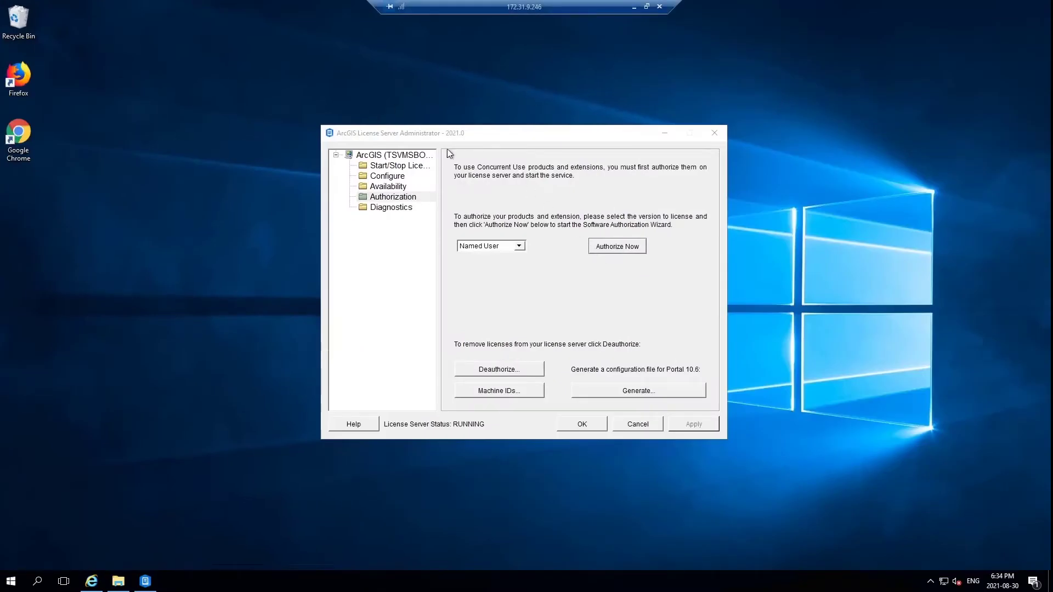
click(387, 198)
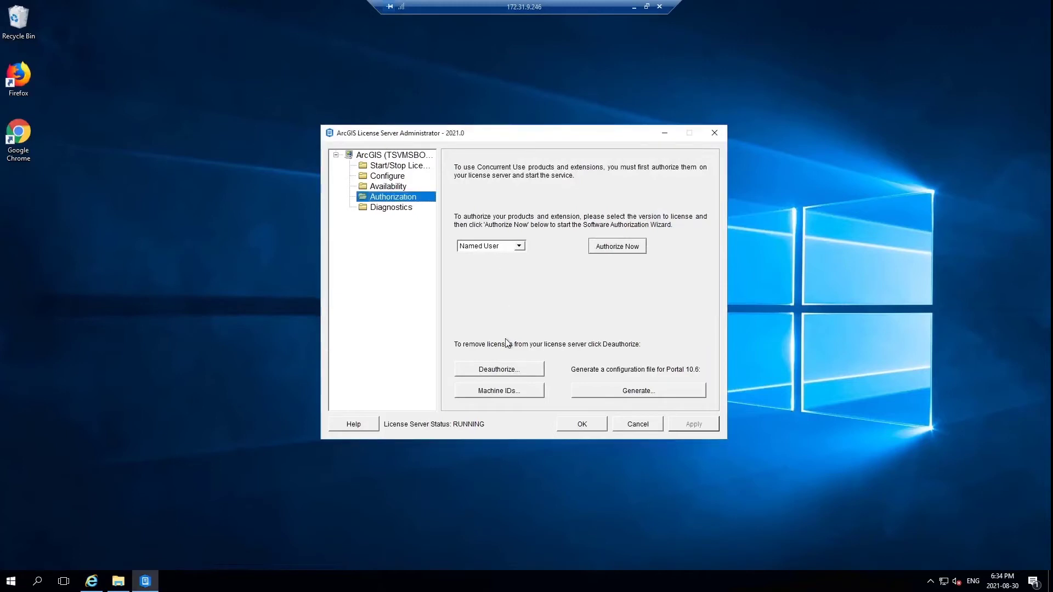
click(511, 390)
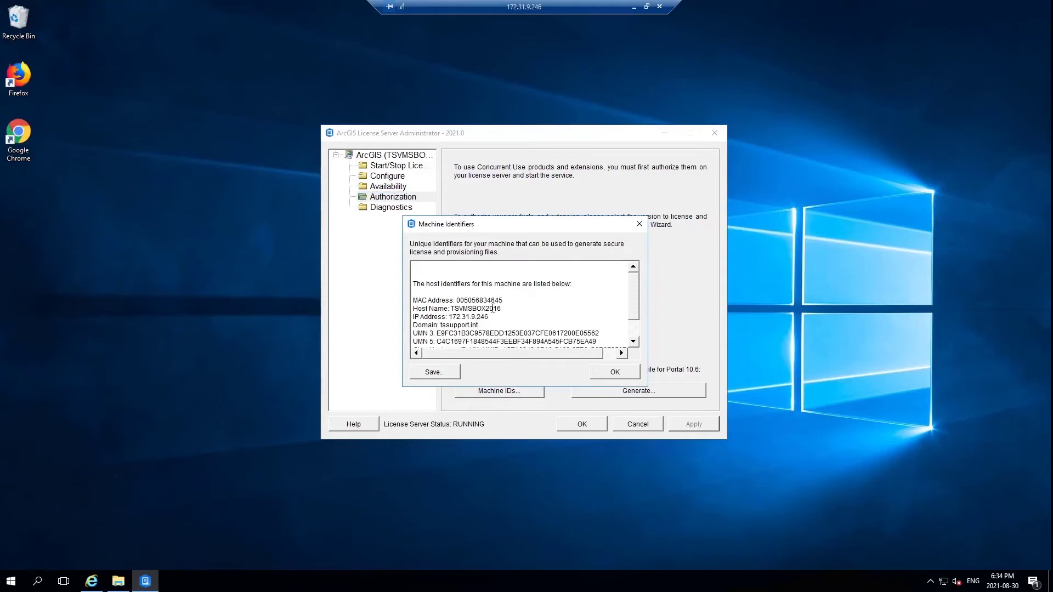
scroll(493, 308, down, 1)
drag(458, 273, 504, 271)
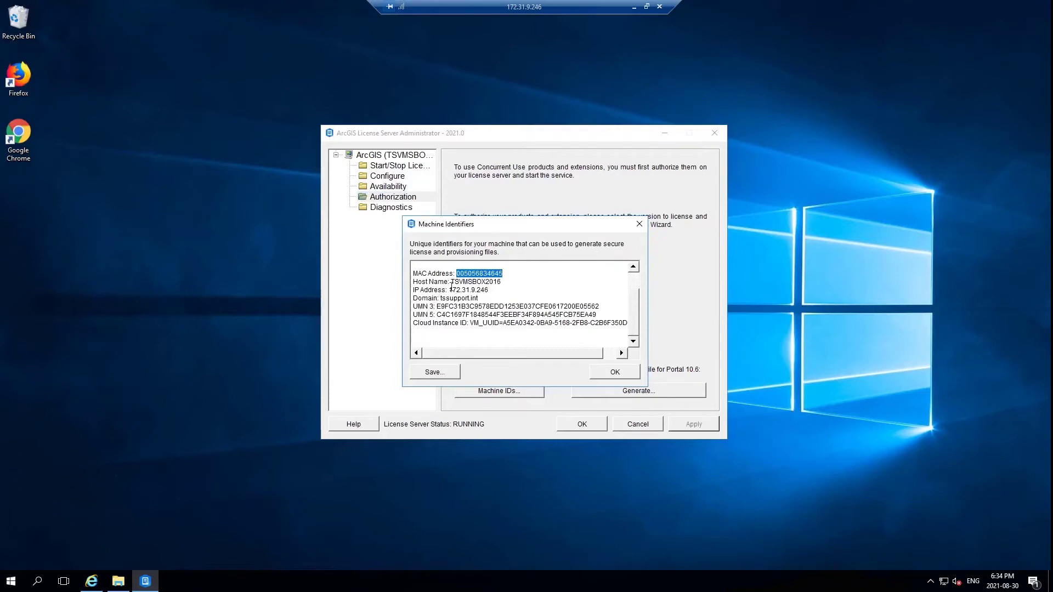
Switch back to My Esri and paste the copied MAC address into the license manager's MAC address field.
click(634, 8)
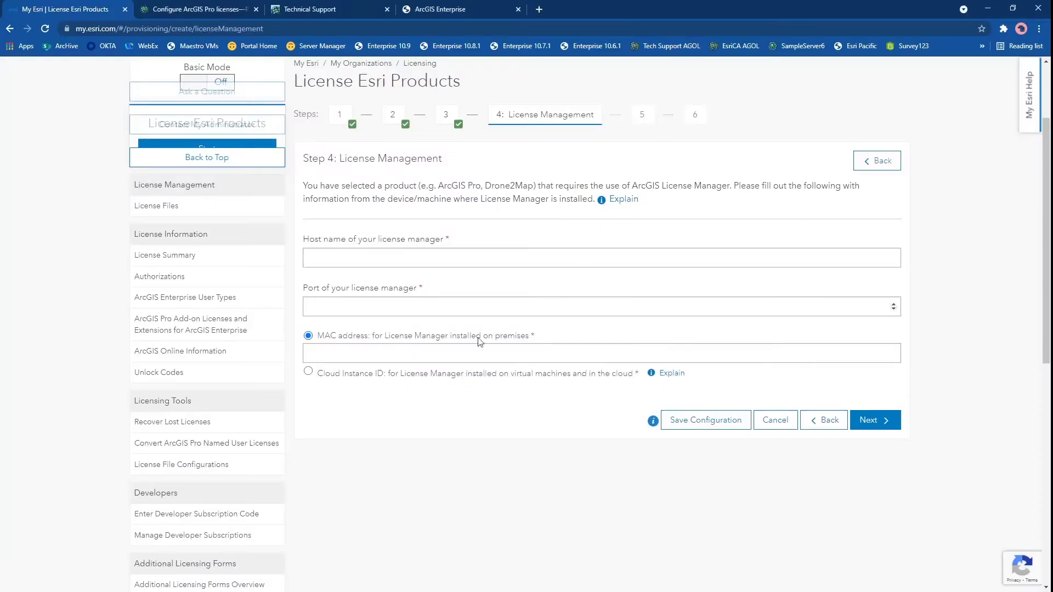
click(416, 354)
click(332, 378)
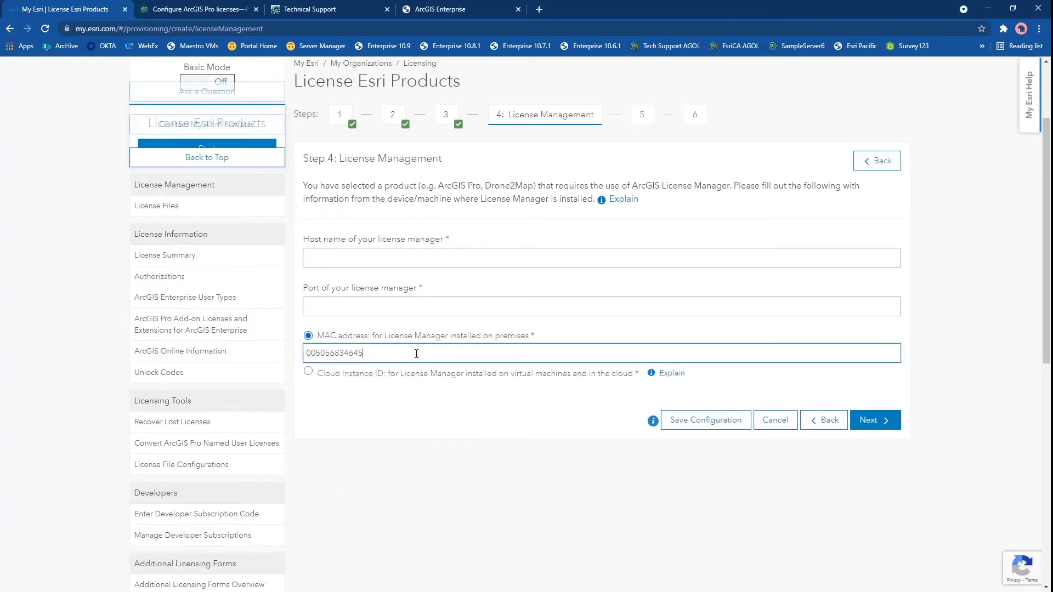
Set the license manager's host name to TSVMSBOX2016 and its port to 27000, and continue to the end user information.
click(369, 256)
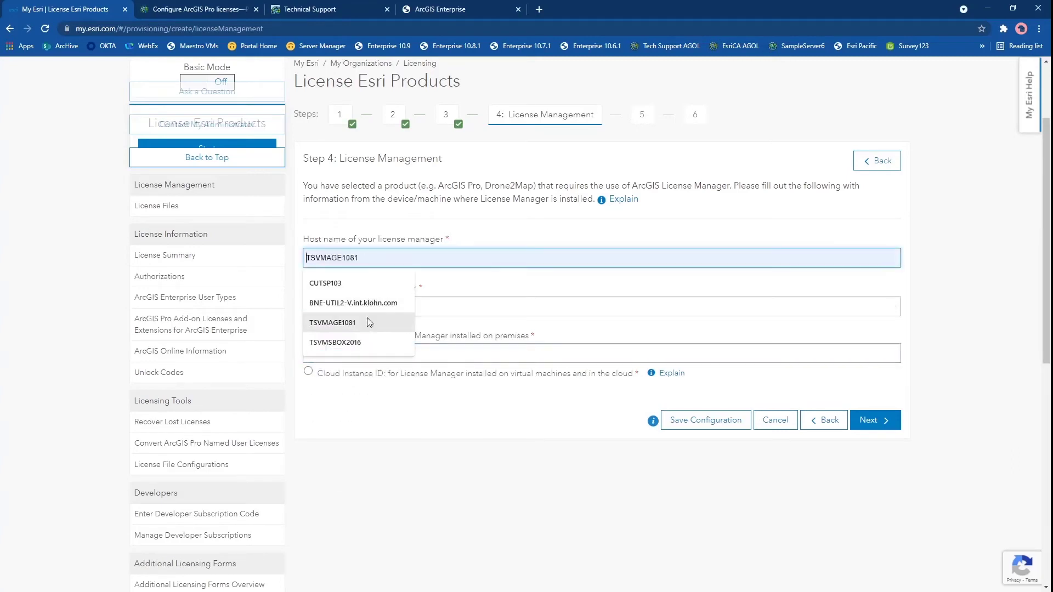
click(354, 346)
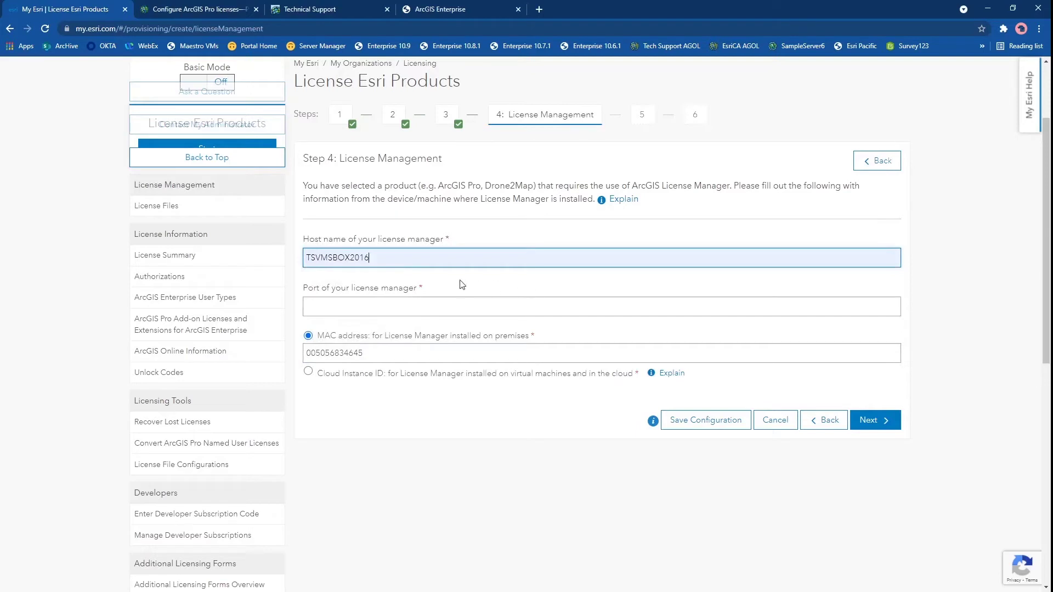
click(394, 307)
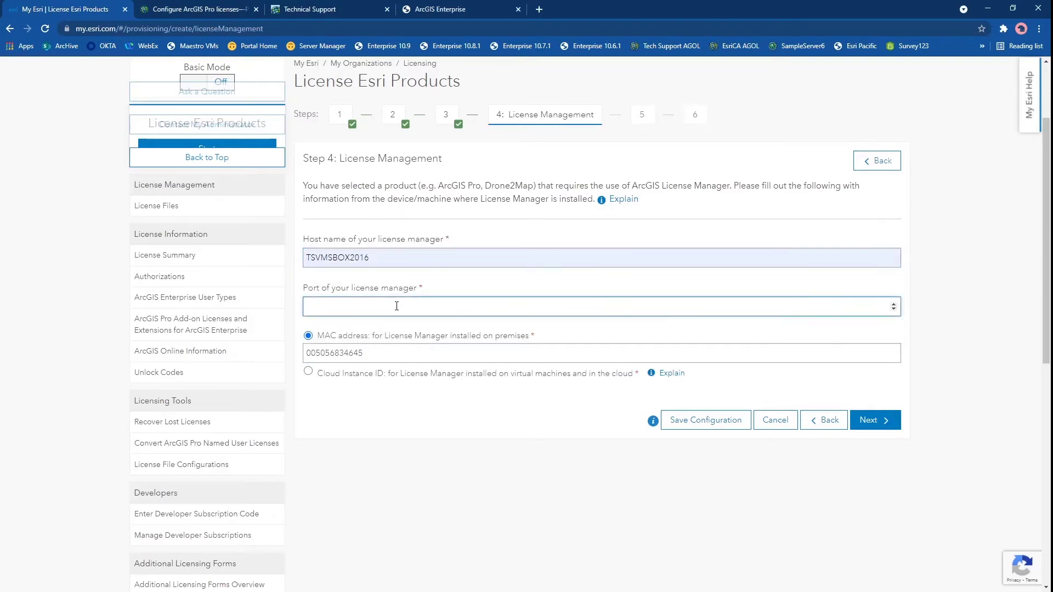
text(27000)
click(873, 421)
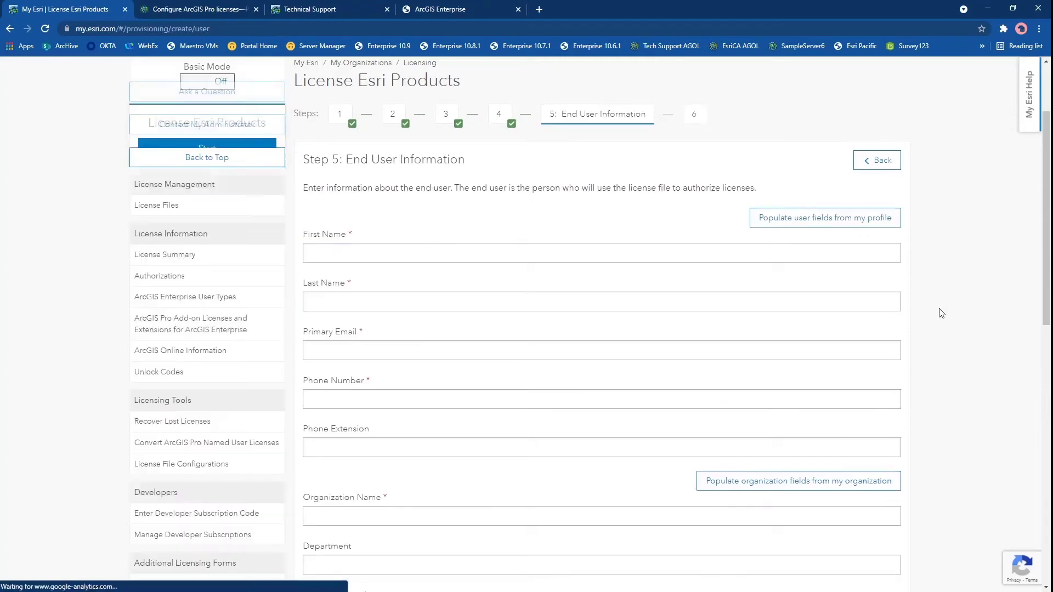
Populate the end user's personal and organization fields from the profile and organization, and continue to the license file review.
click(860, 222)
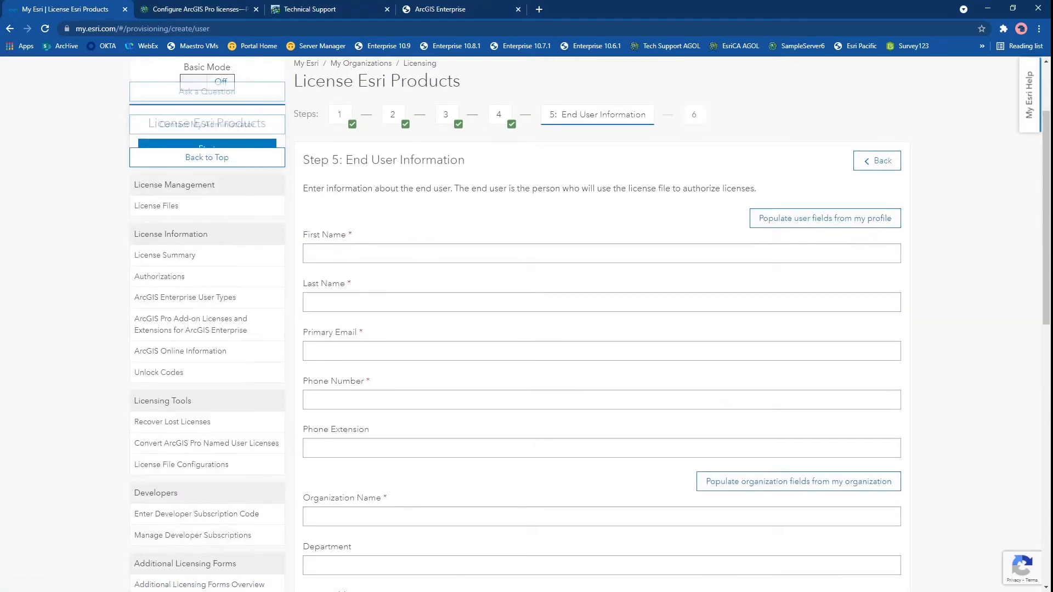
scroll(948, 329, down, 8)
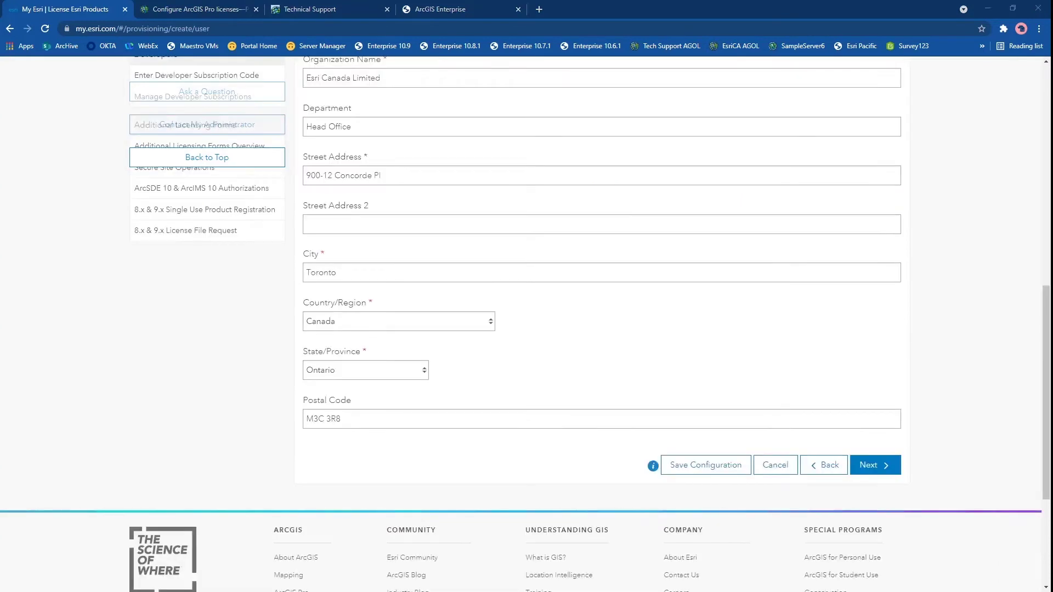
click(870, 466)
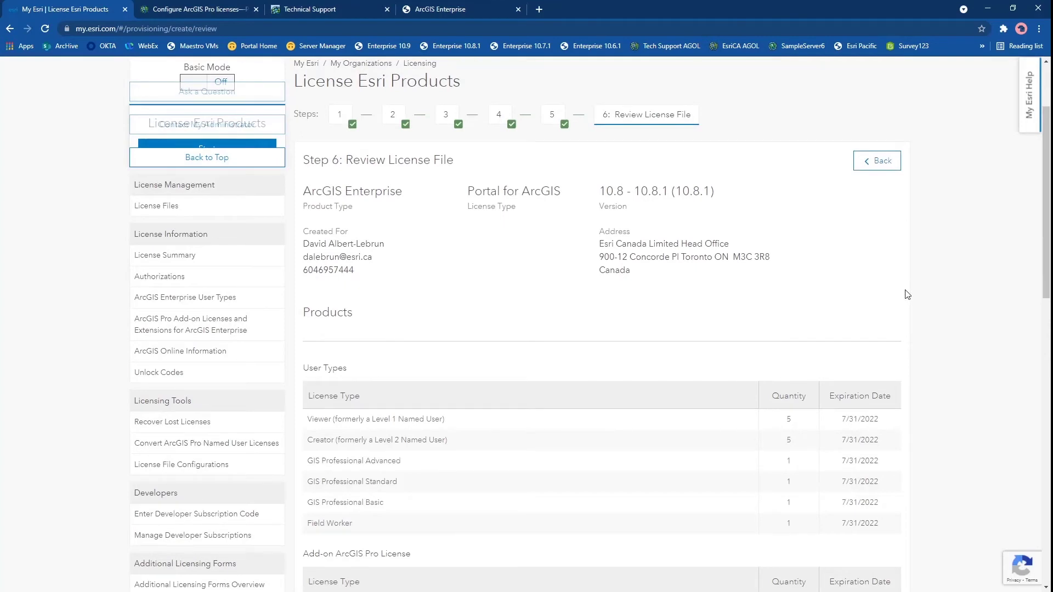
Review the selected products, choose Download as the delivery method and create the license file.
scroll(908, 294, down, 2)
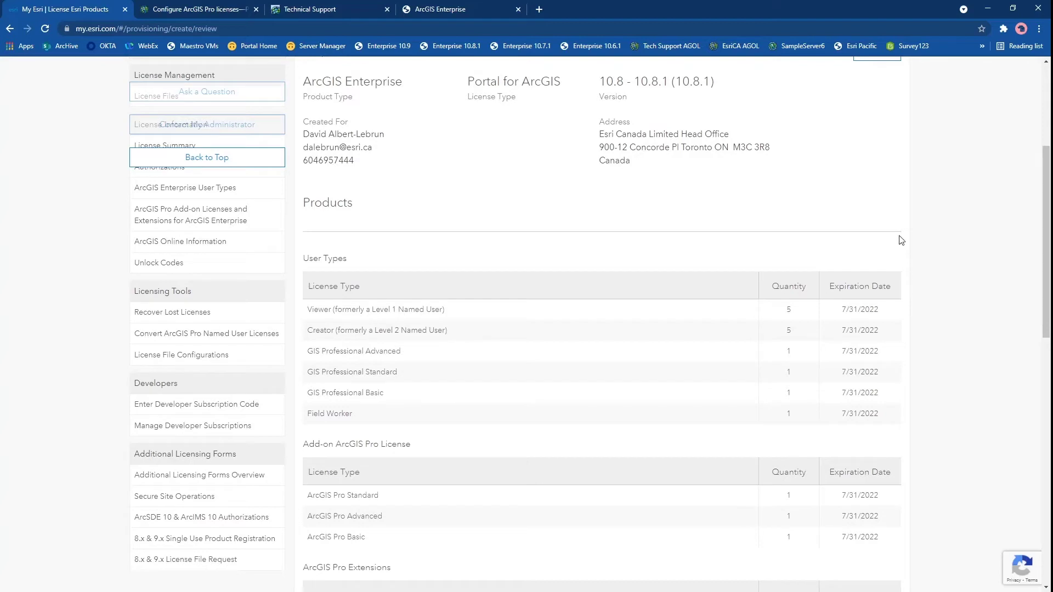
scroll(909, 242, down, 2)
scroll(909, 243, down, 4)
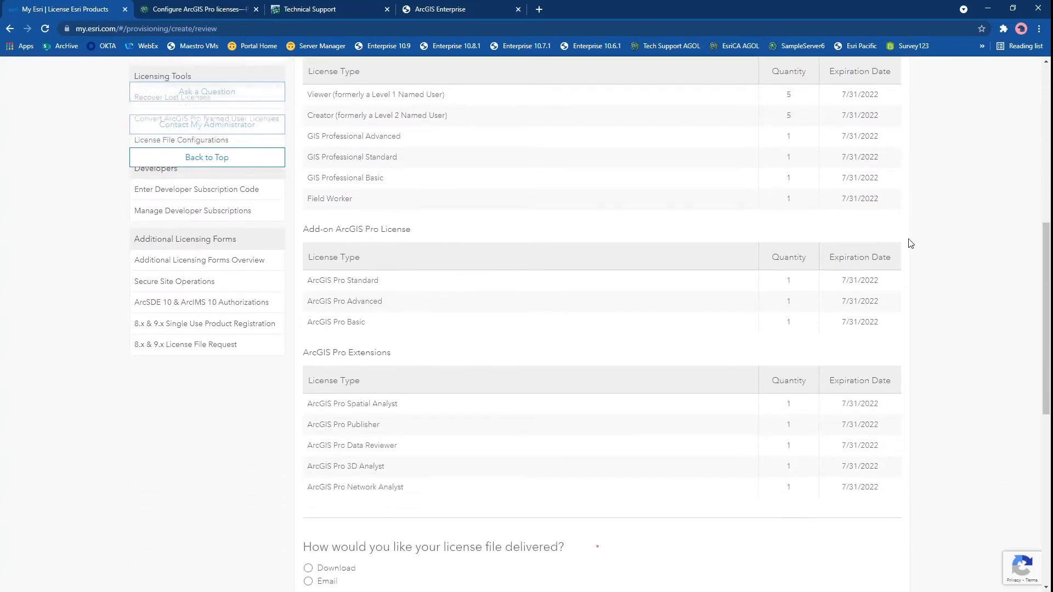
click(308, 456)
scroll(907, 378, down, 2)
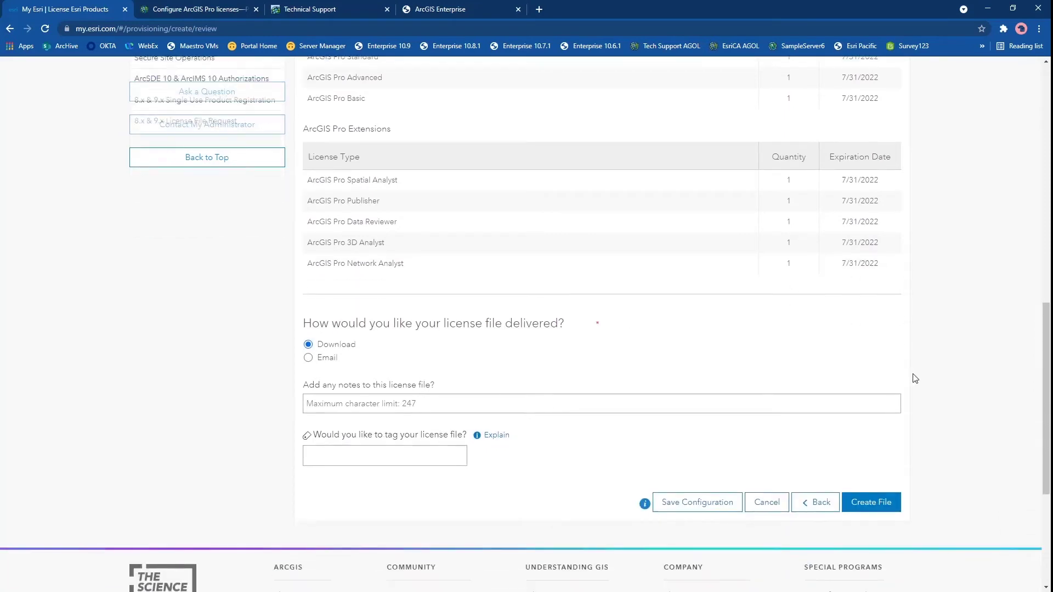
click(871, 502)
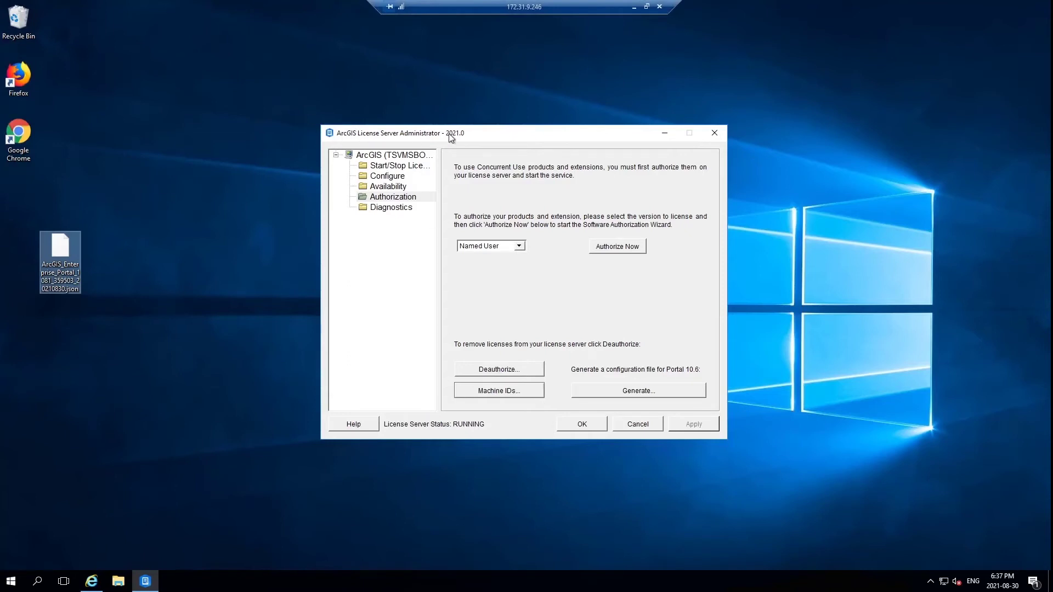
Switch to ArcGIS License Server Administrator and authorize Named User licenses with the received file ArcGIS_Enterprise_Portal_1081_359503_20210830.json from the desktop.
click(389, 198)
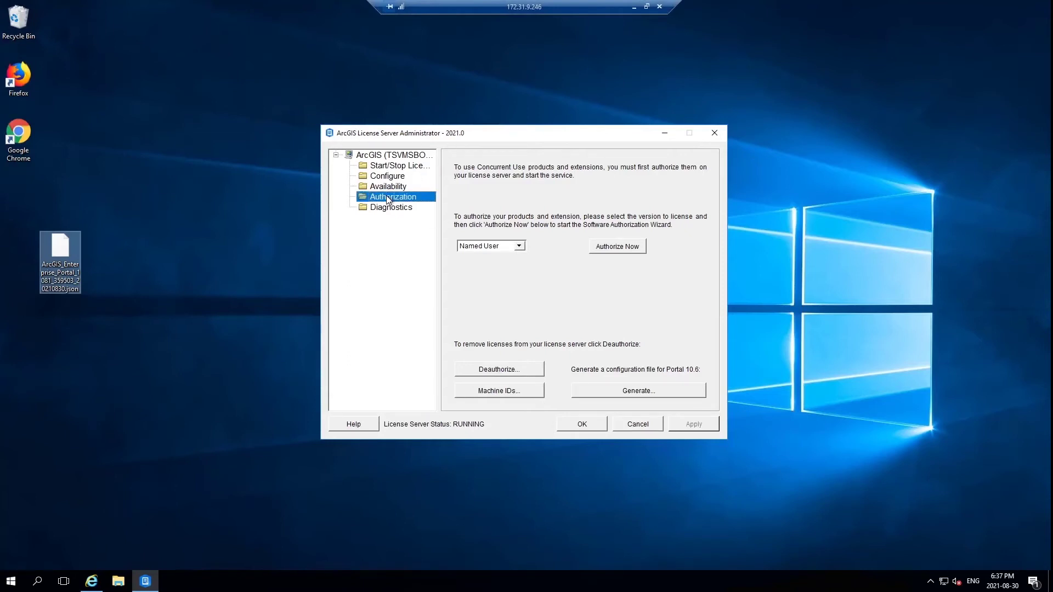
click(521, 245)
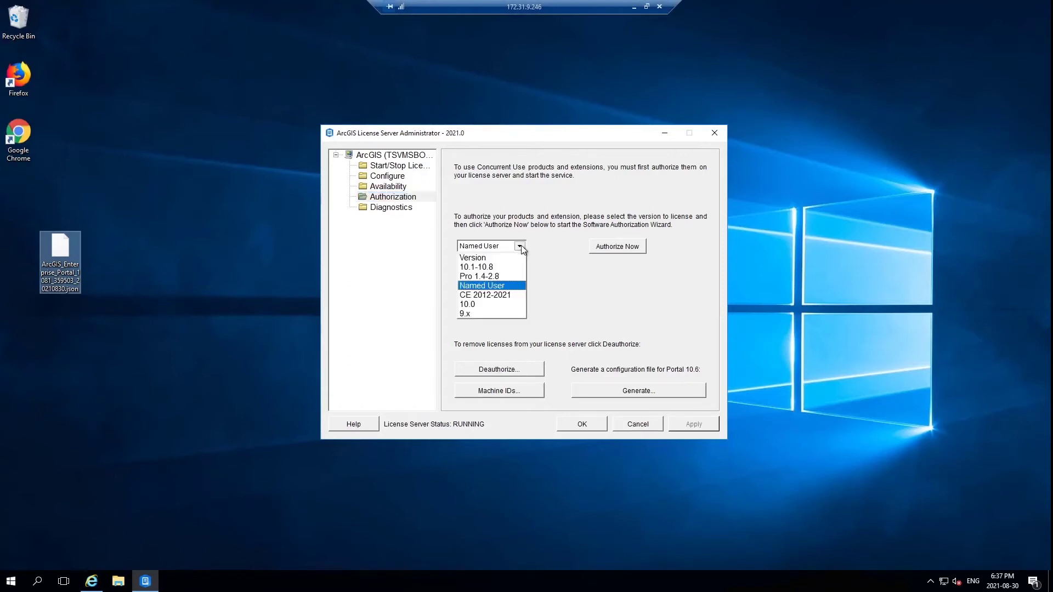
click(492, 286)
click(623, 246)
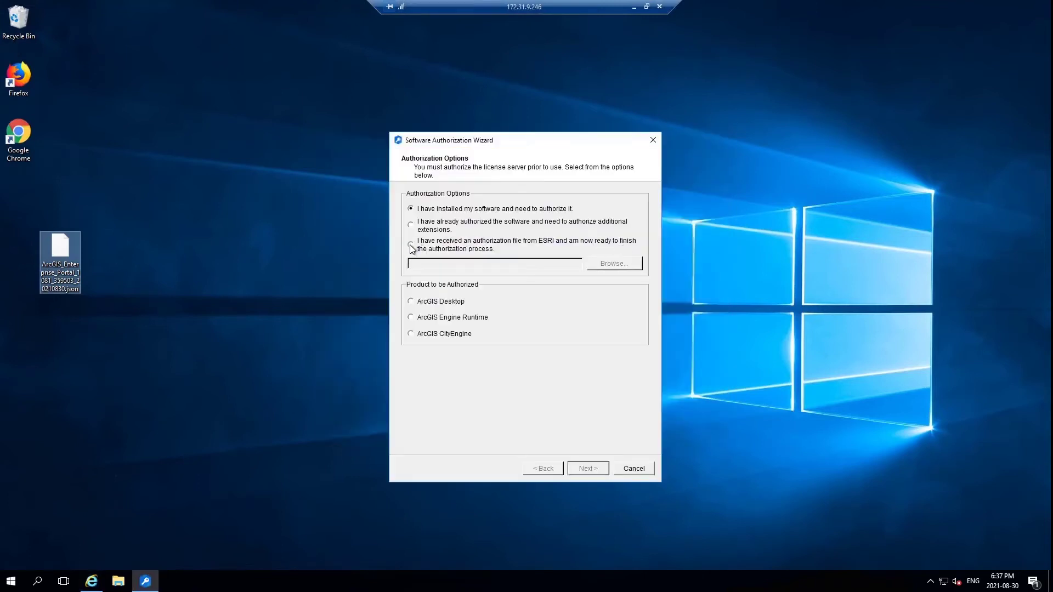
click(411, 244)
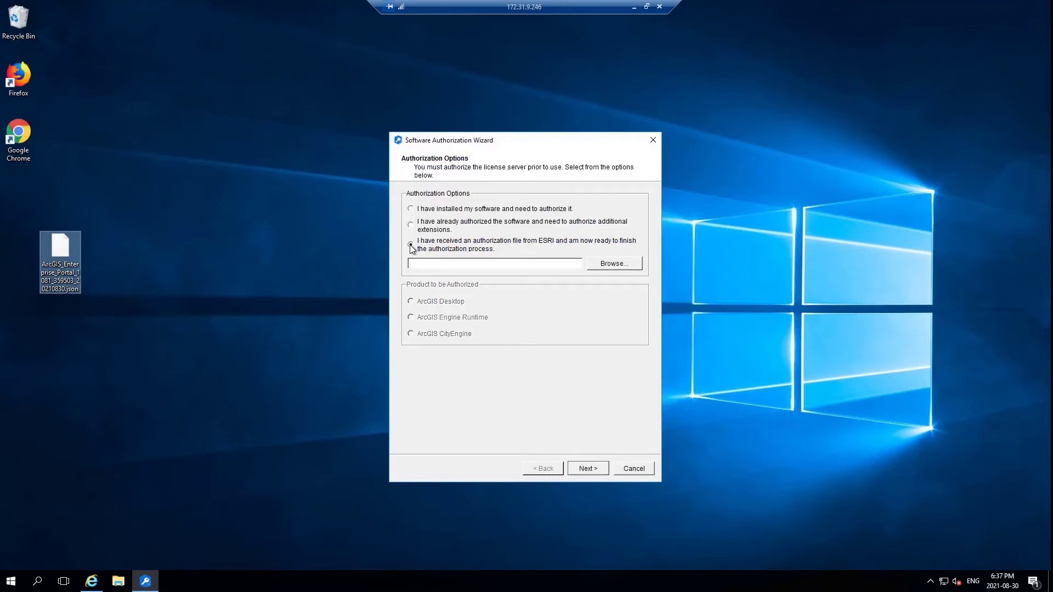
click(600, 264)
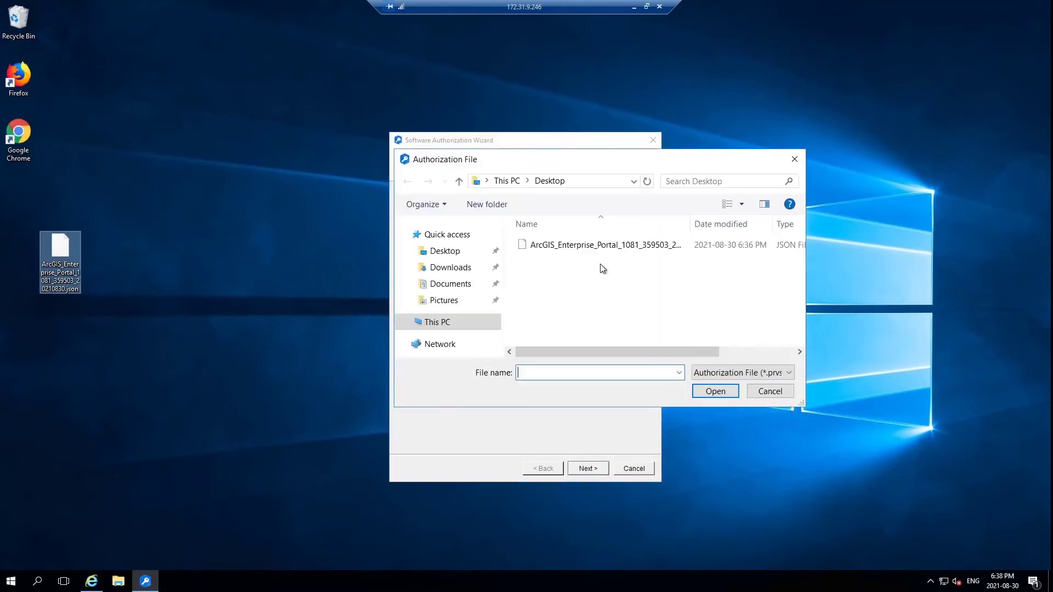
click(558, 245)
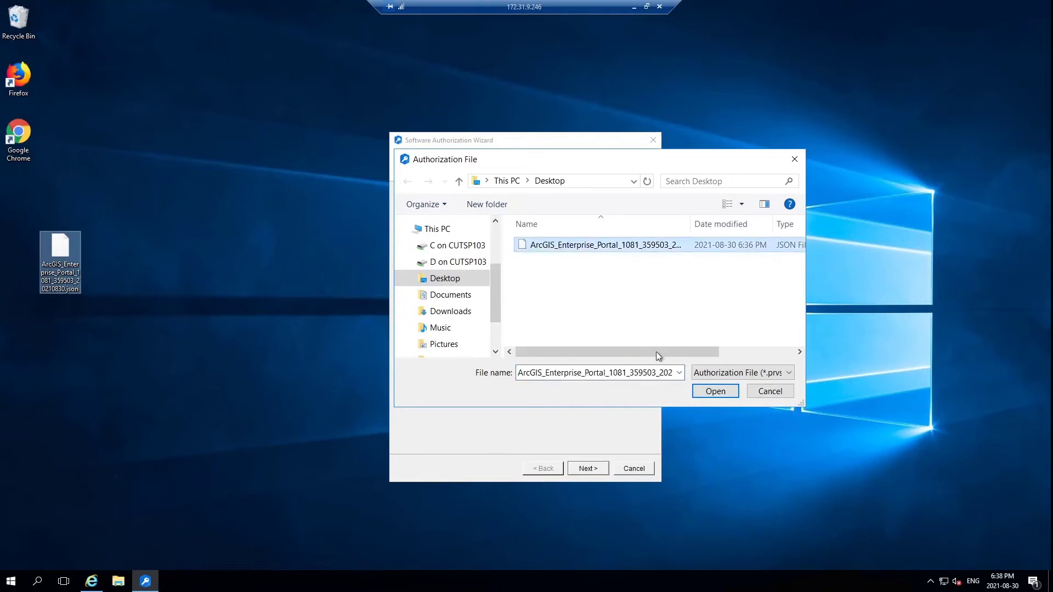
click(708, 390)
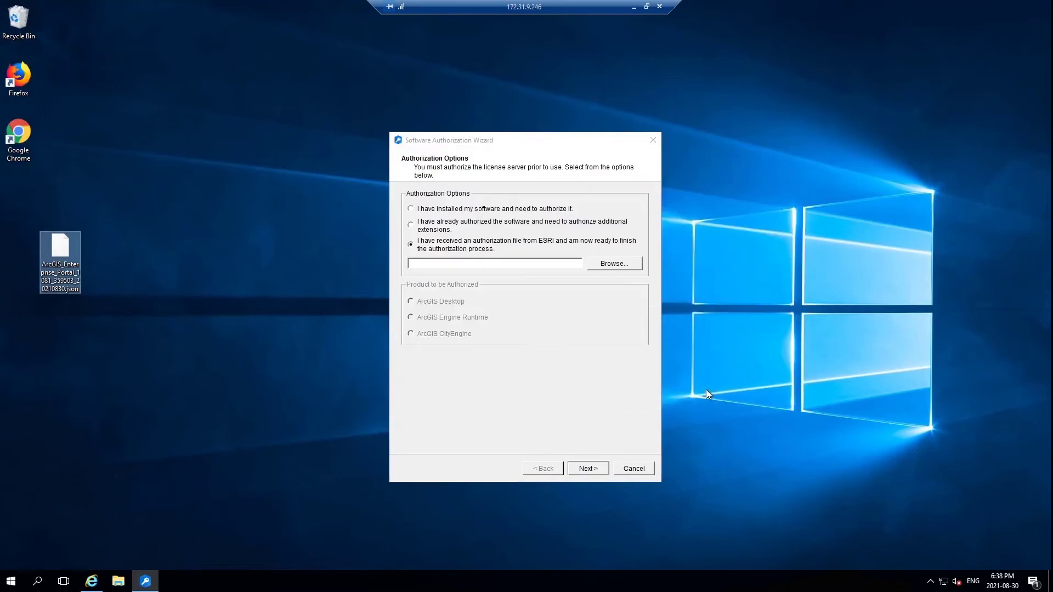
click(588, 470)
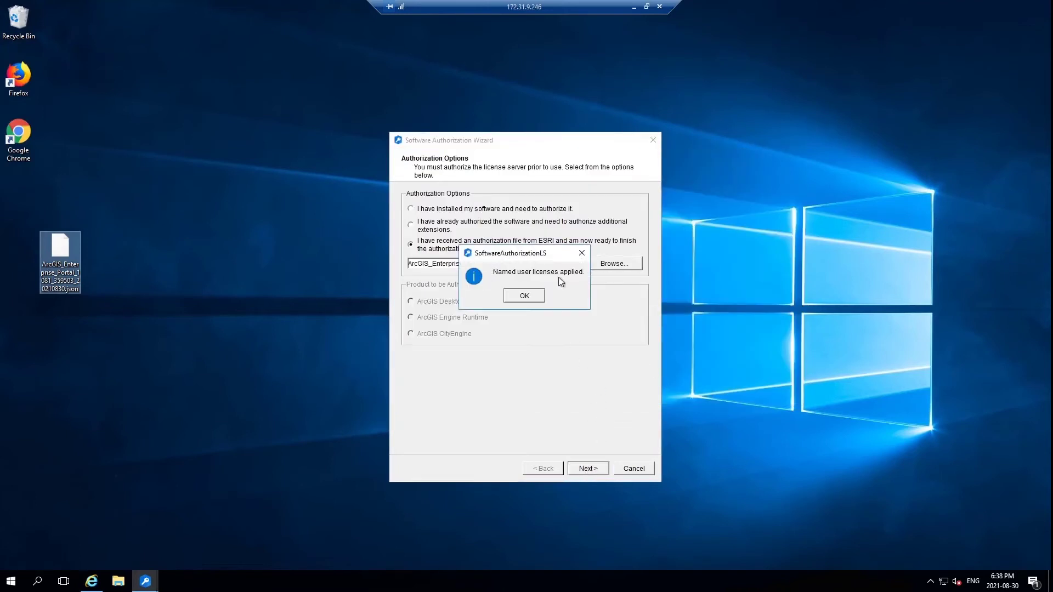
click(534, 295)
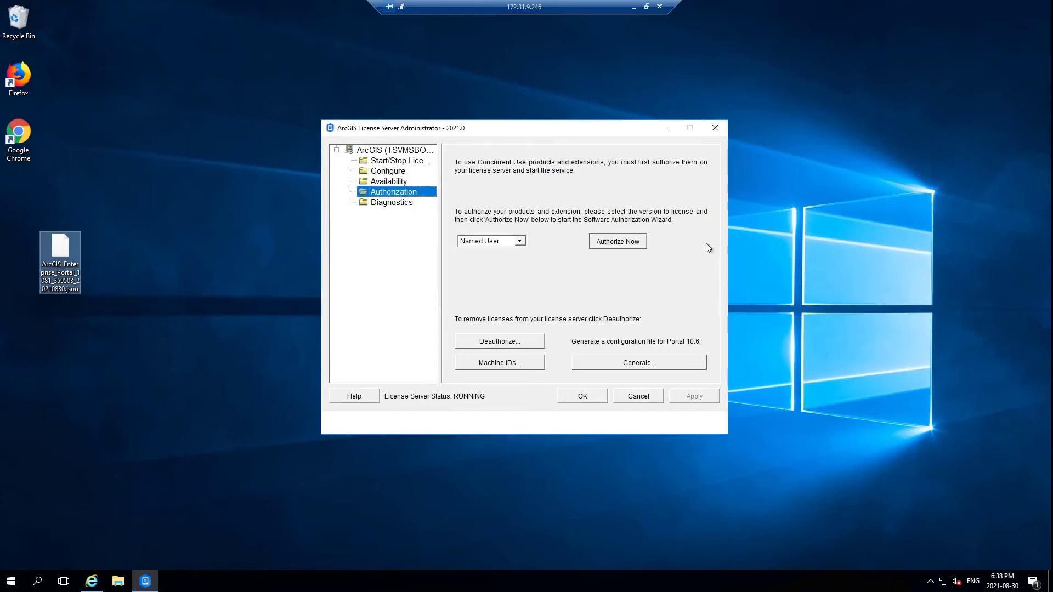
Check the availability of the Named User licenses on the license server.
click(394, 181)
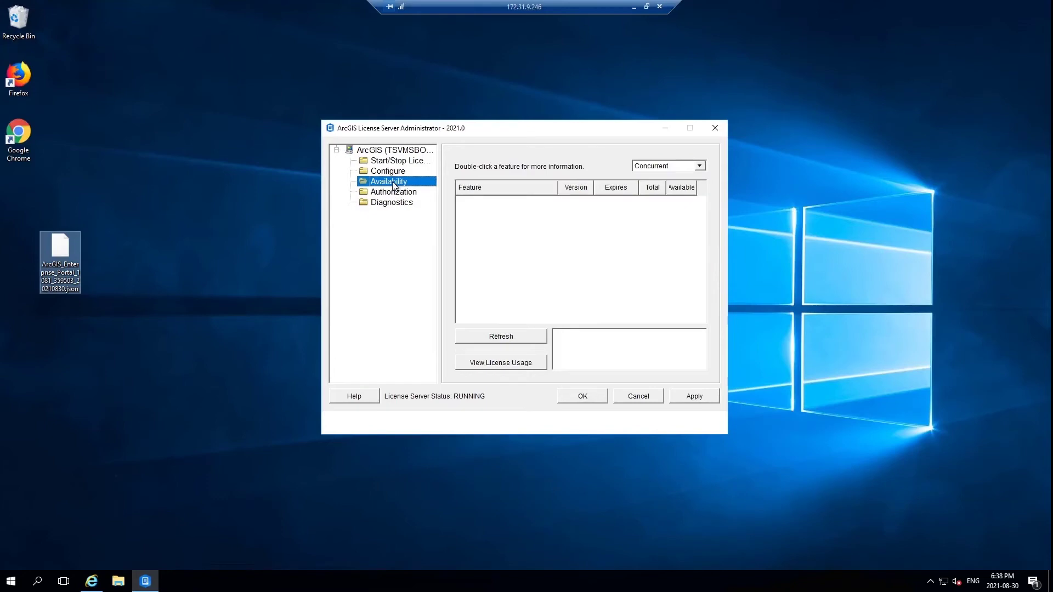
click(700, 168)
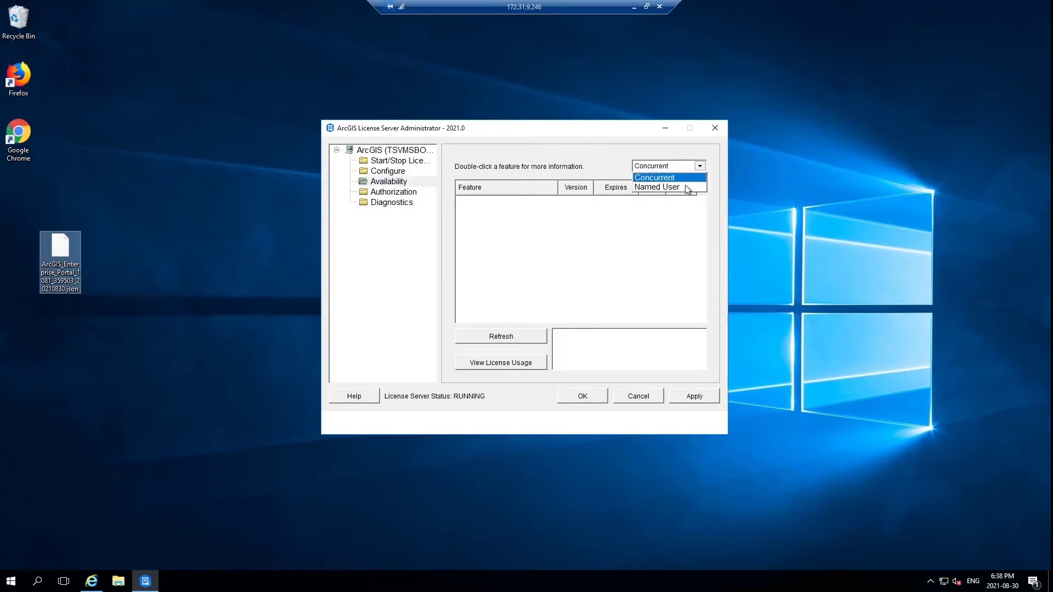
click(686, 187)
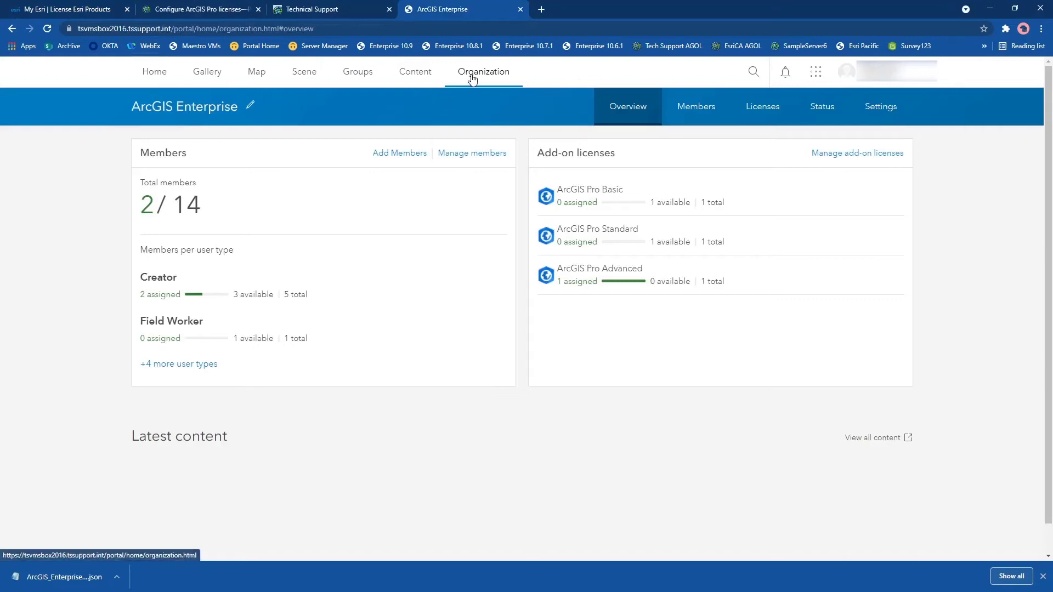
Switch to the ArcGIS Enterprise portal and import ArcGIS_Enterprise_Portal_1081_359503_20210830.json from Downloads, replacing the organization's current user type and add-on licenses.
click(764, 110)
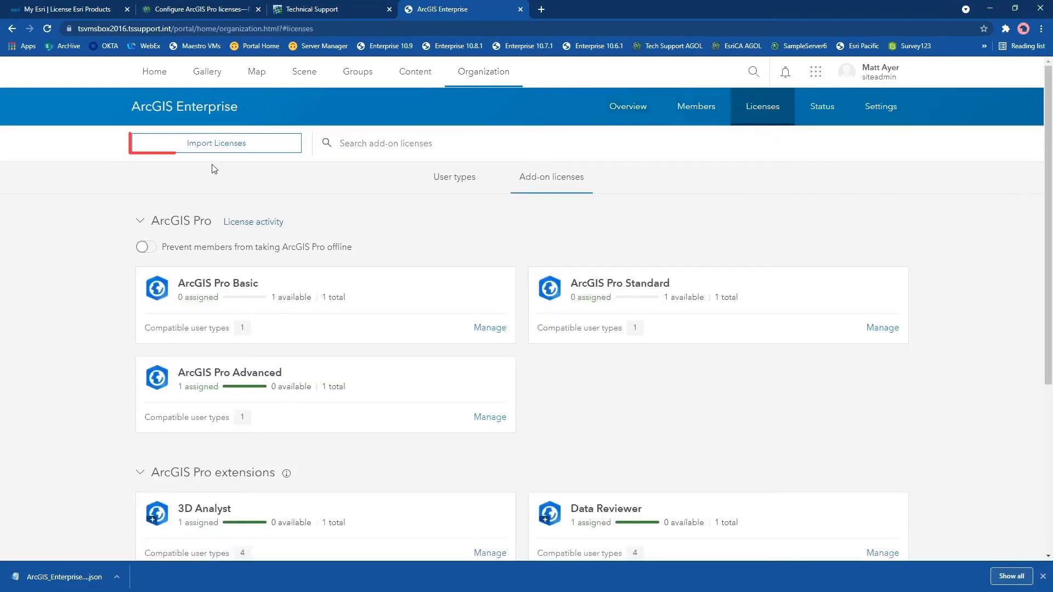
click(233, 143)
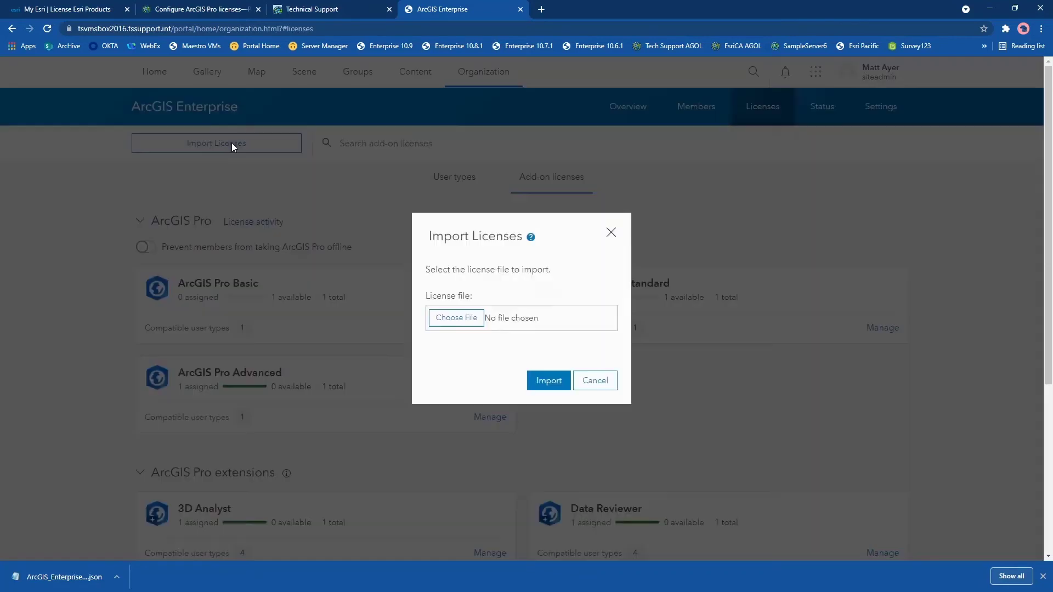
click(457, 320)
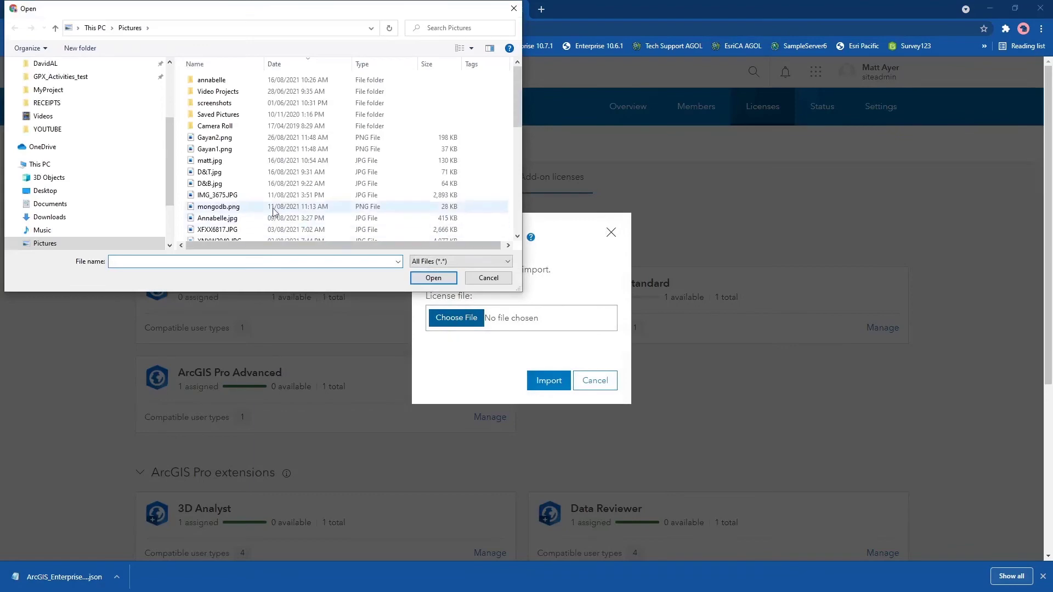
click(61, 219)
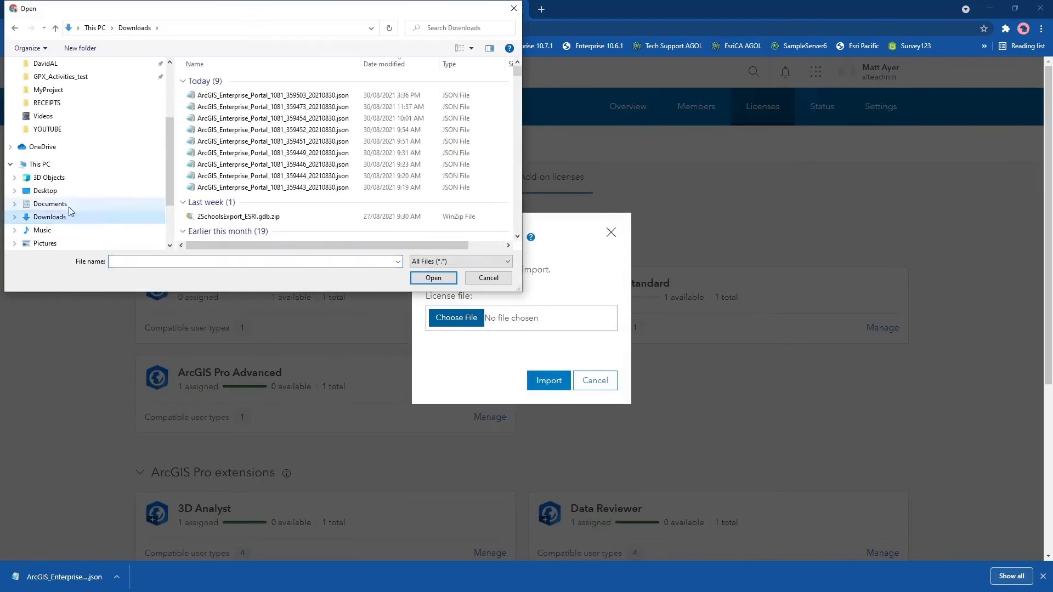
click(292, 96)
click(433, 278)
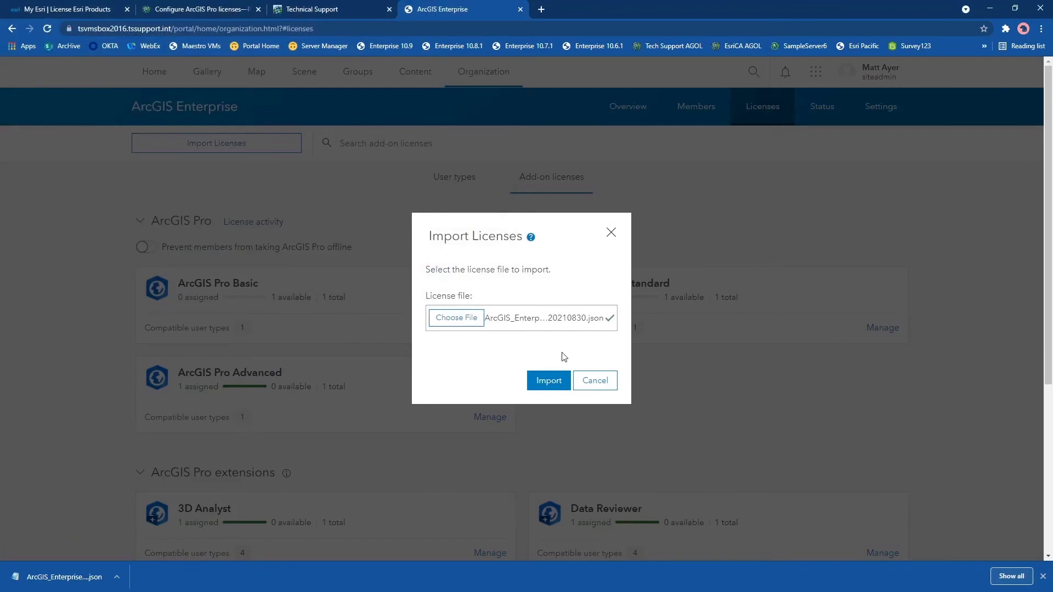
click(549, 383)
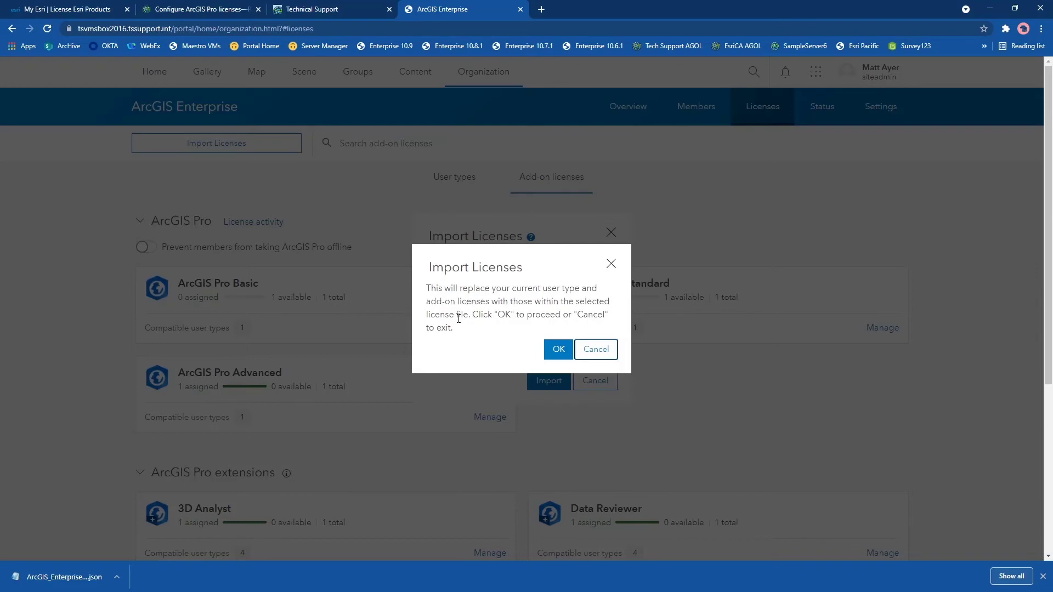
click(558, 351)
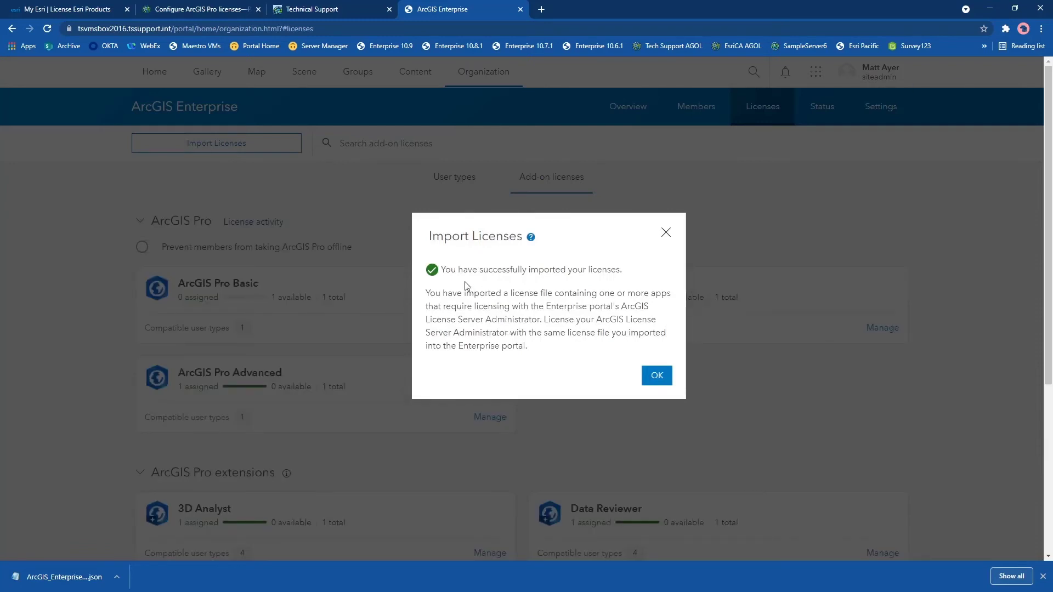
click(656, 378)
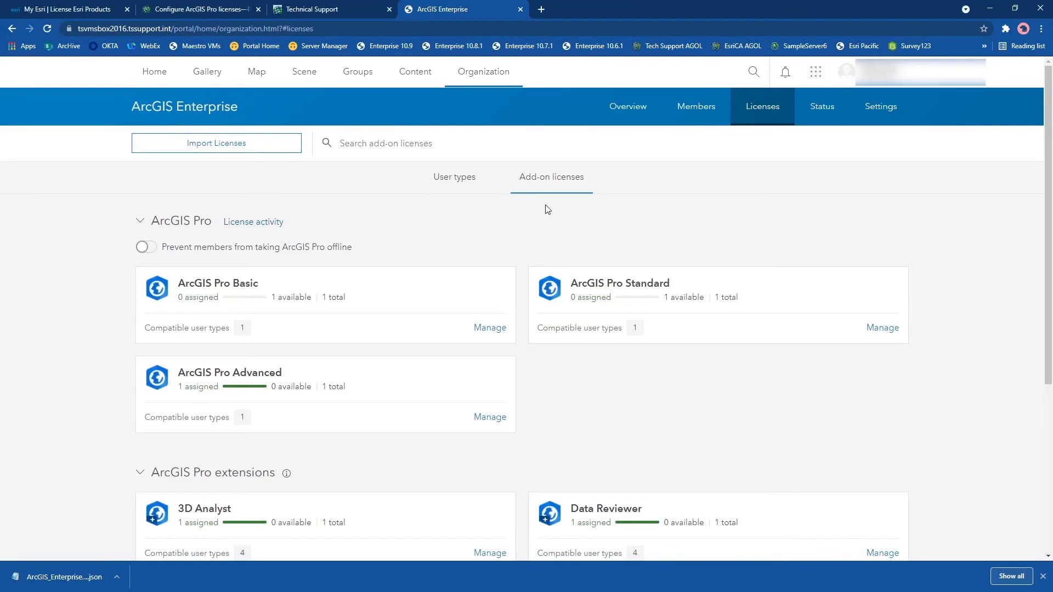
Save the Publisher member's add-on licenses with ArcGIS Pro Advanced and the 3D Analyst, Data Reviewer and Network Analyst extensions selected.
click(693, 115)
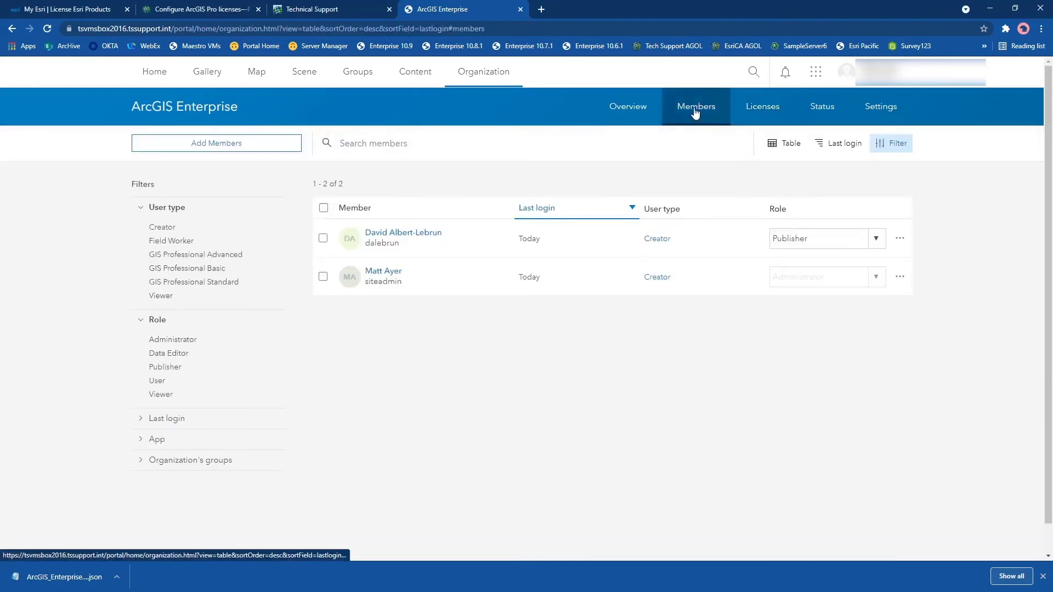
click(899, 241)
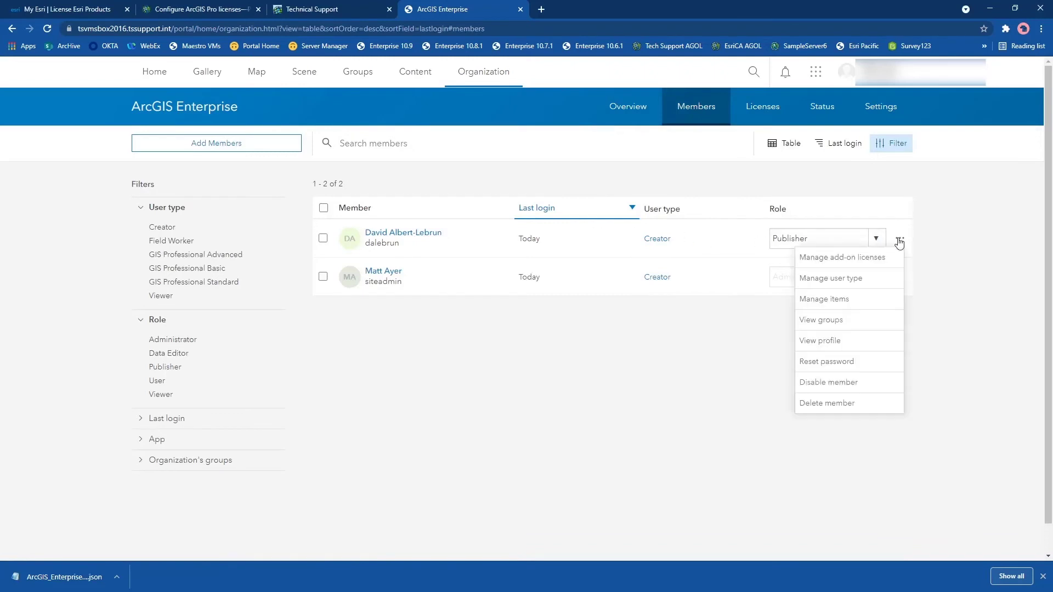
click(835, 260)
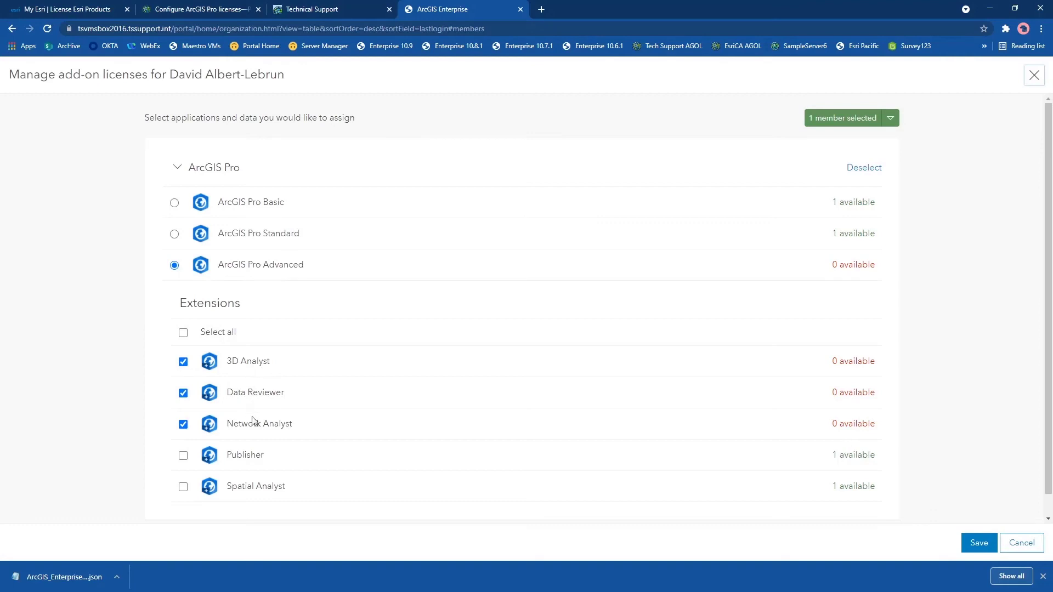
click(978, 543)
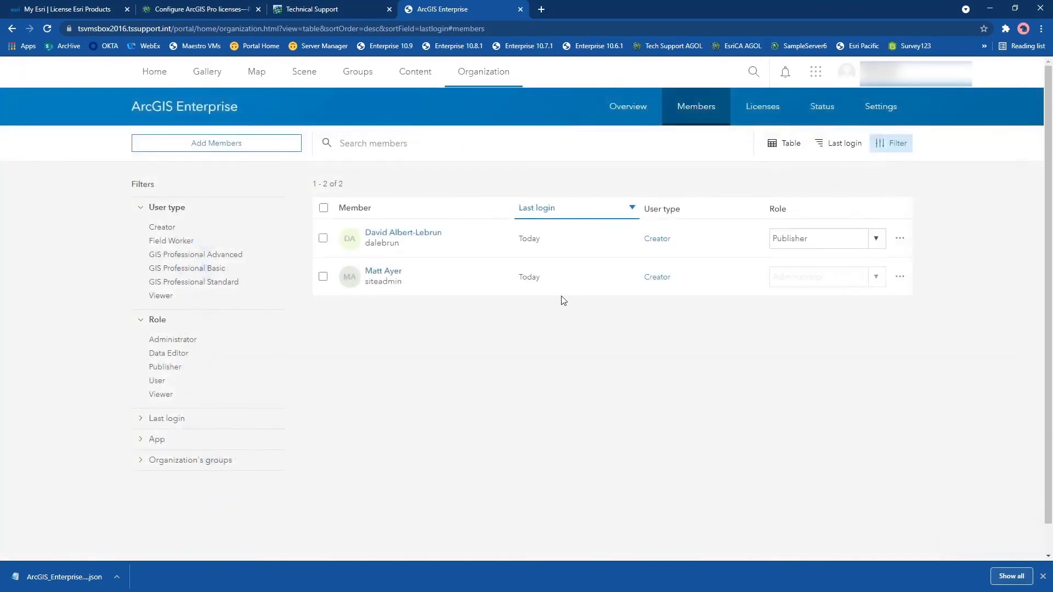
Look at the member assignments for the ArcGIS Pro Basic add-on license, and close them.
click(762, 106)
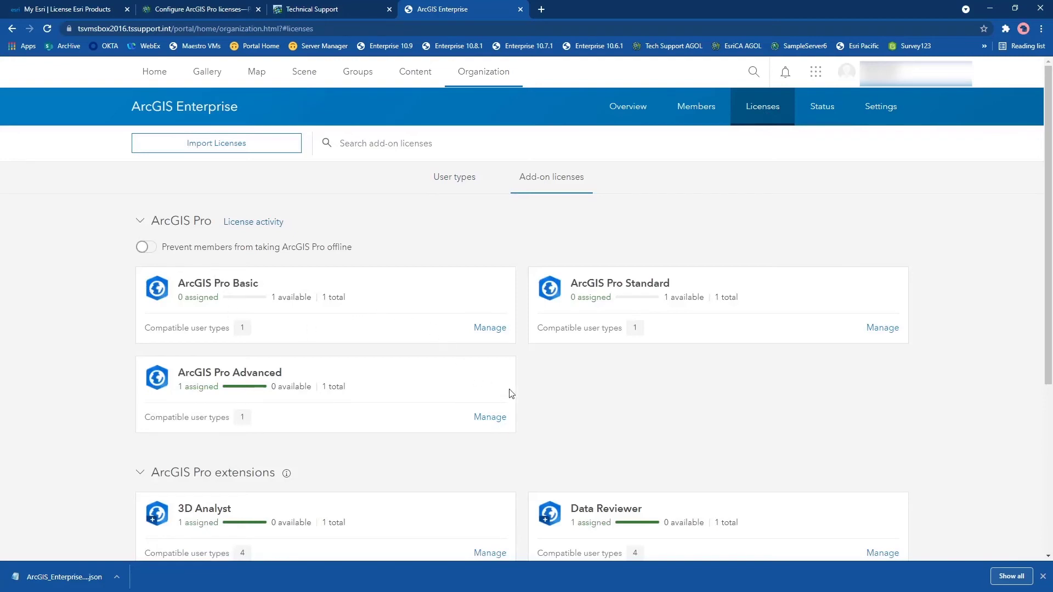
click(490, 328)
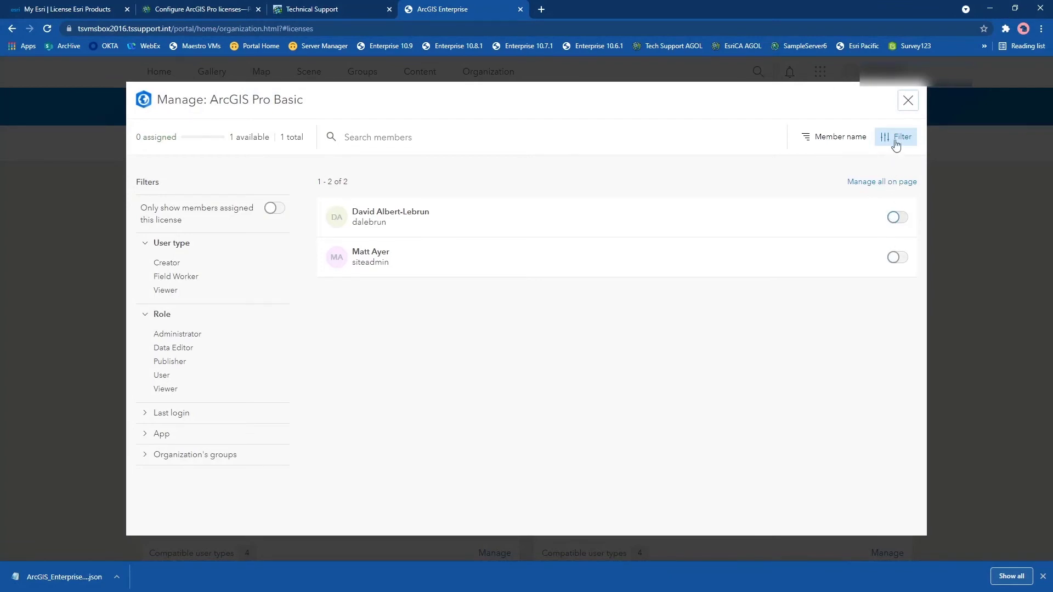
click(908, 102)
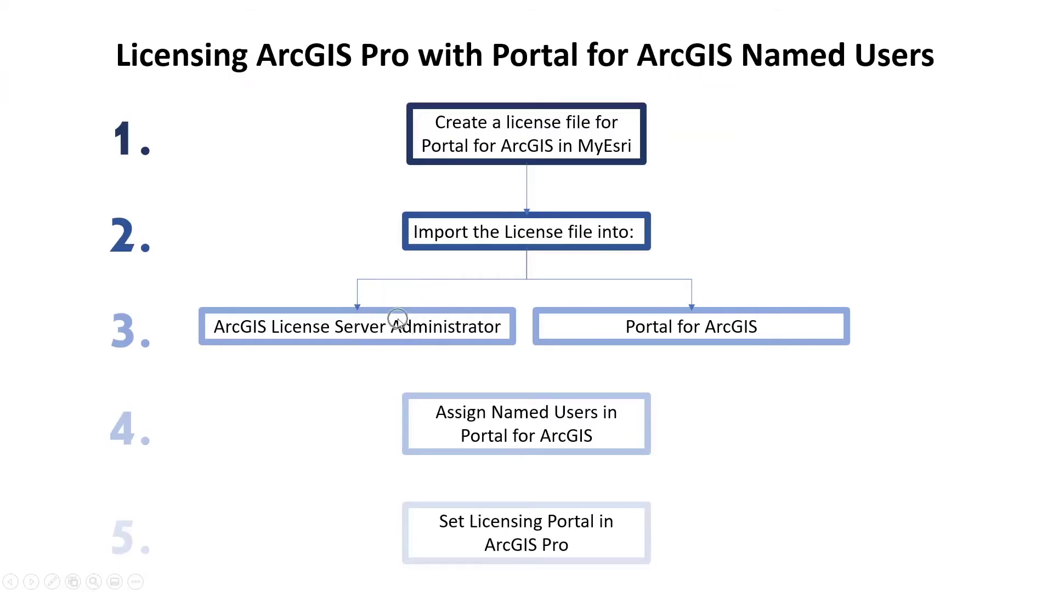
click(768, 331)
click(550, 428)
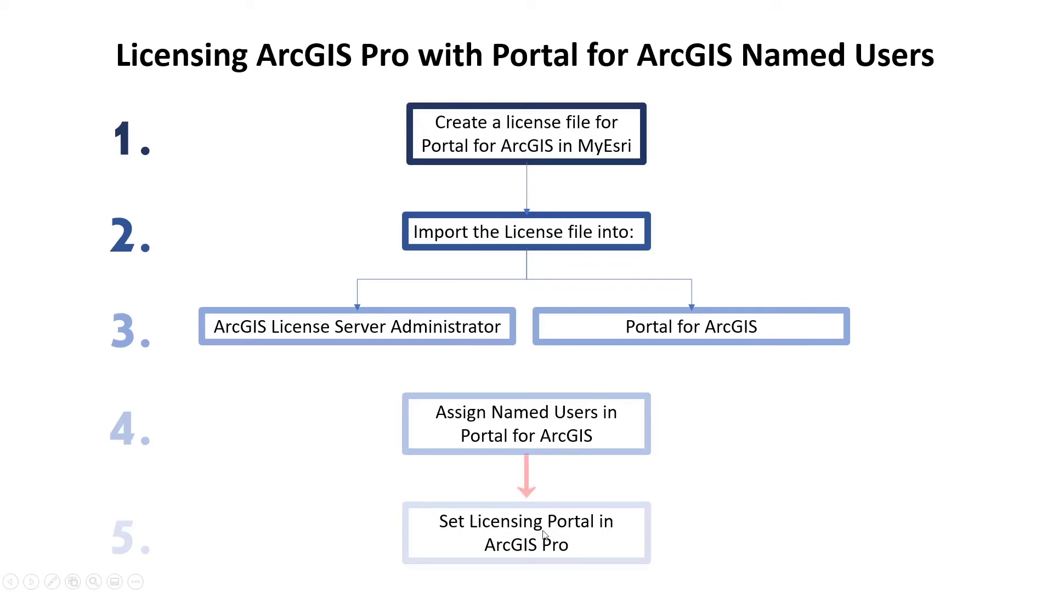
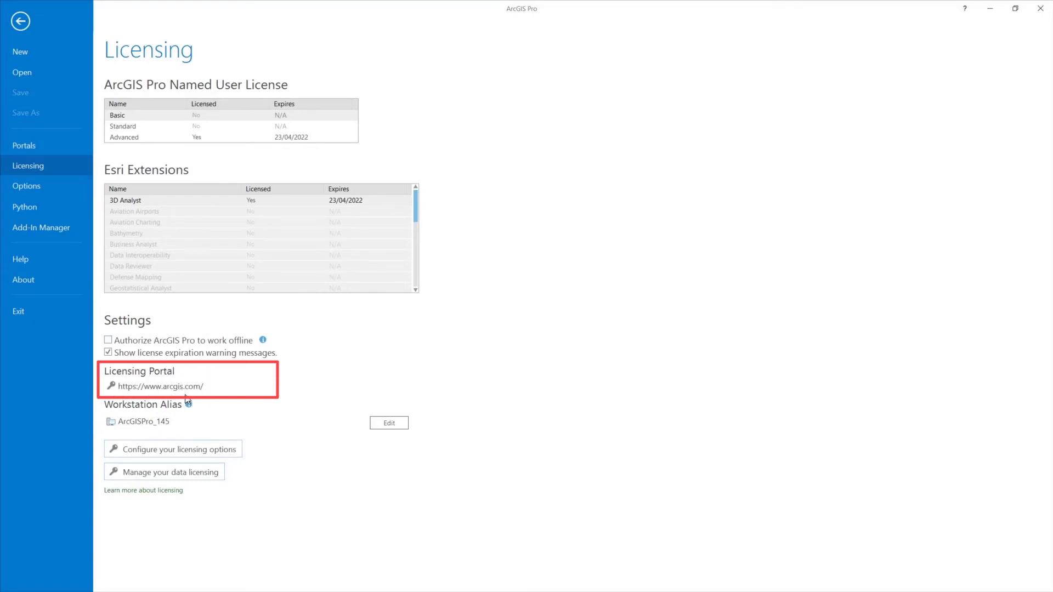
click(205, 452)
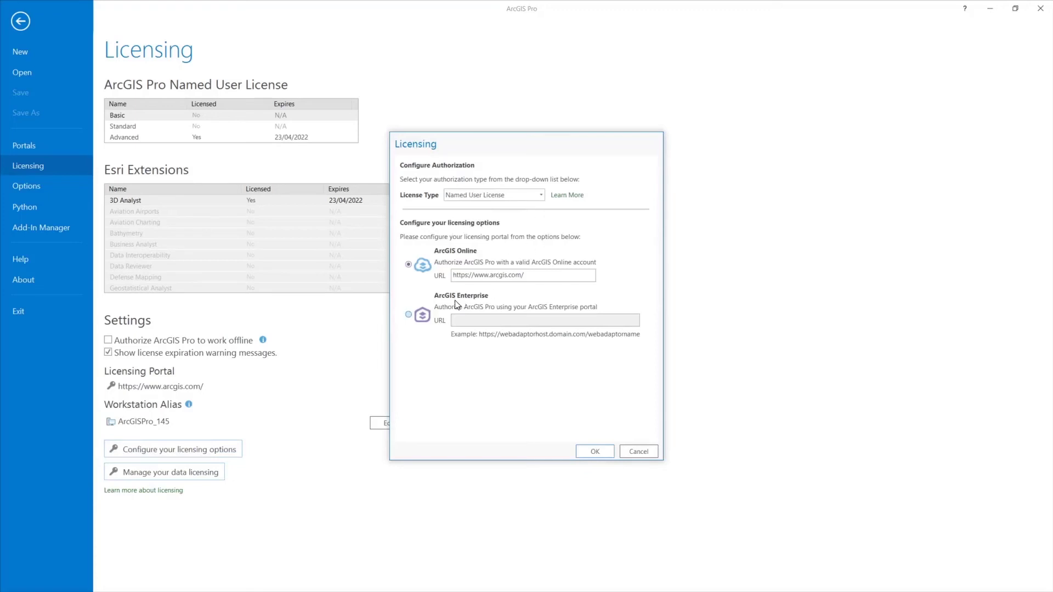
click(408, 314)
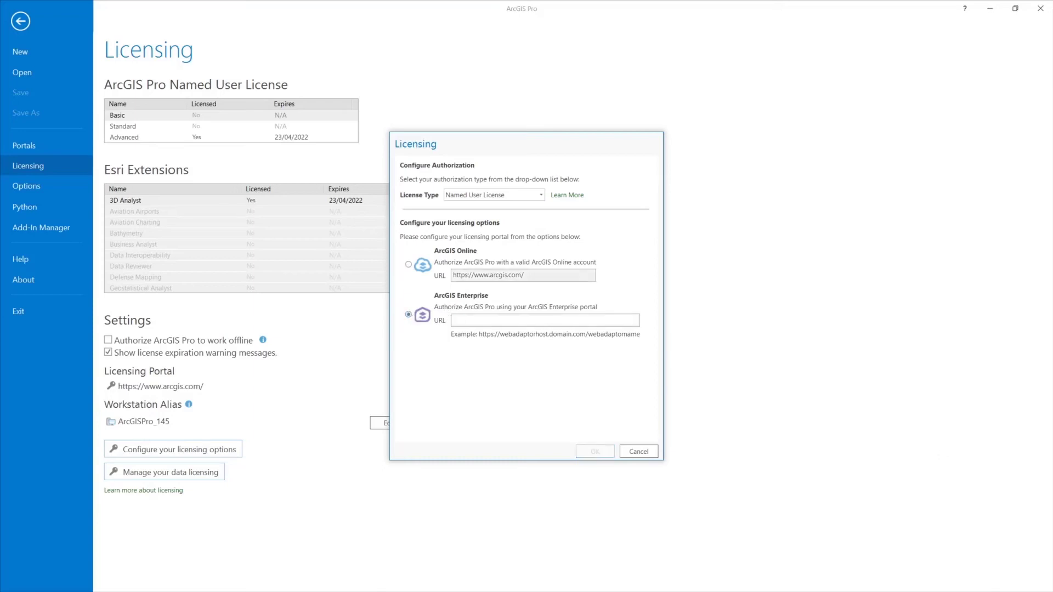
key(alt+Tab)
click(167, 31)
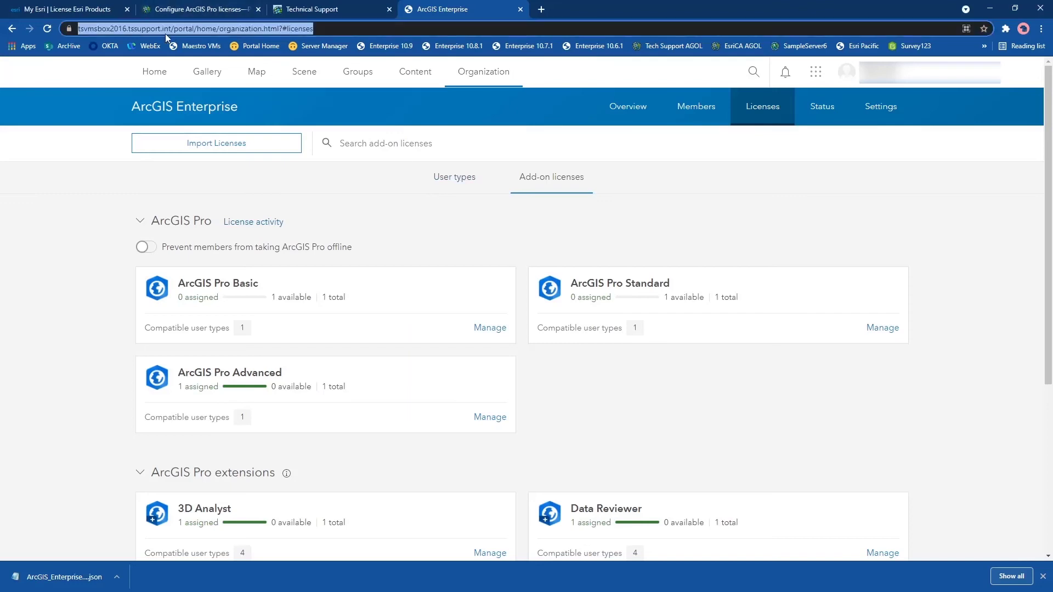
click(155, 29)
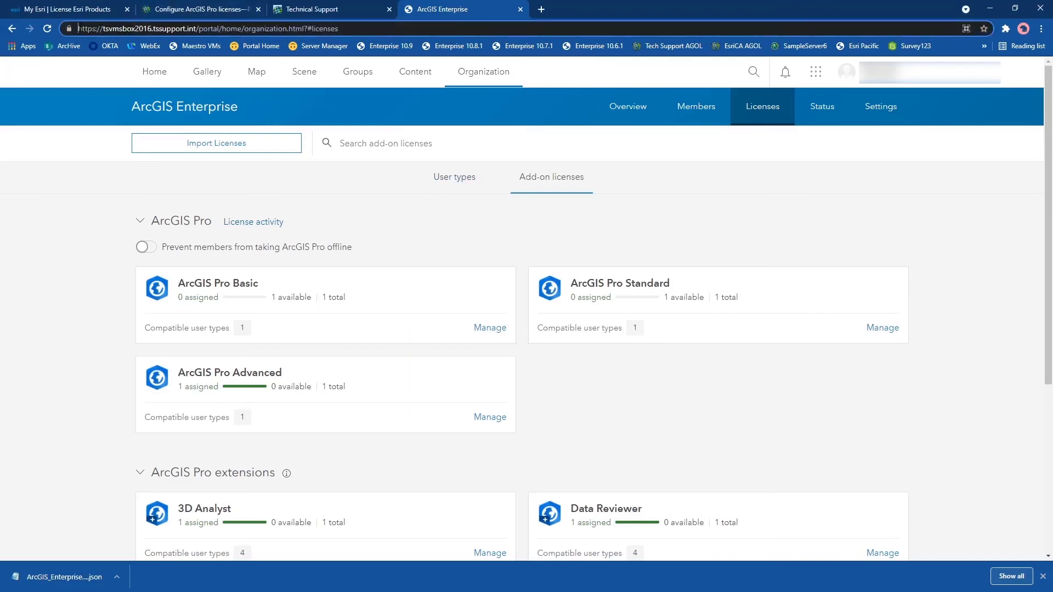
drag(78, 28, 217, 32)
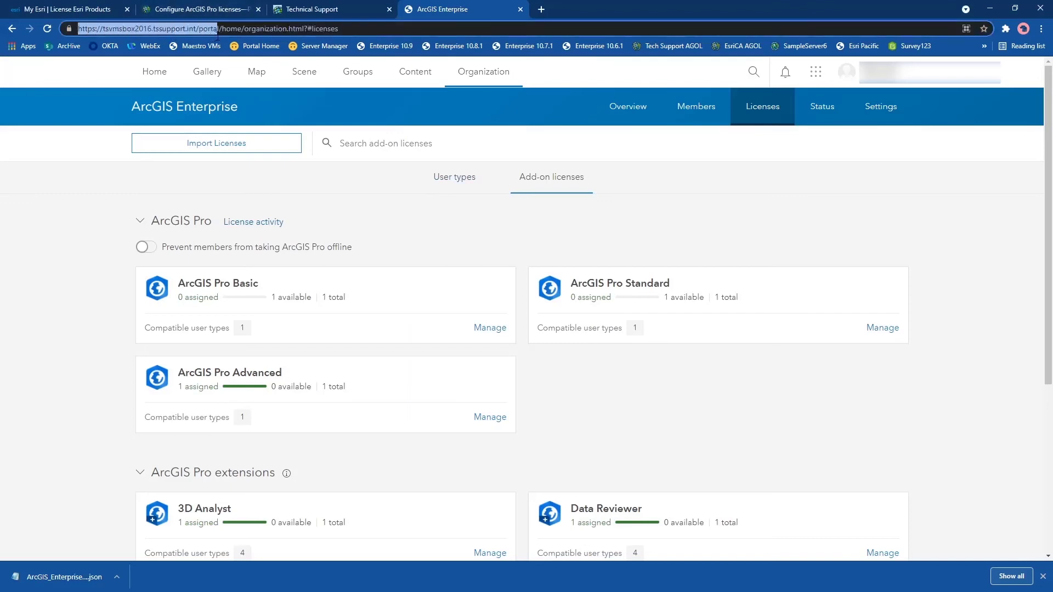
right_click(209, 35)
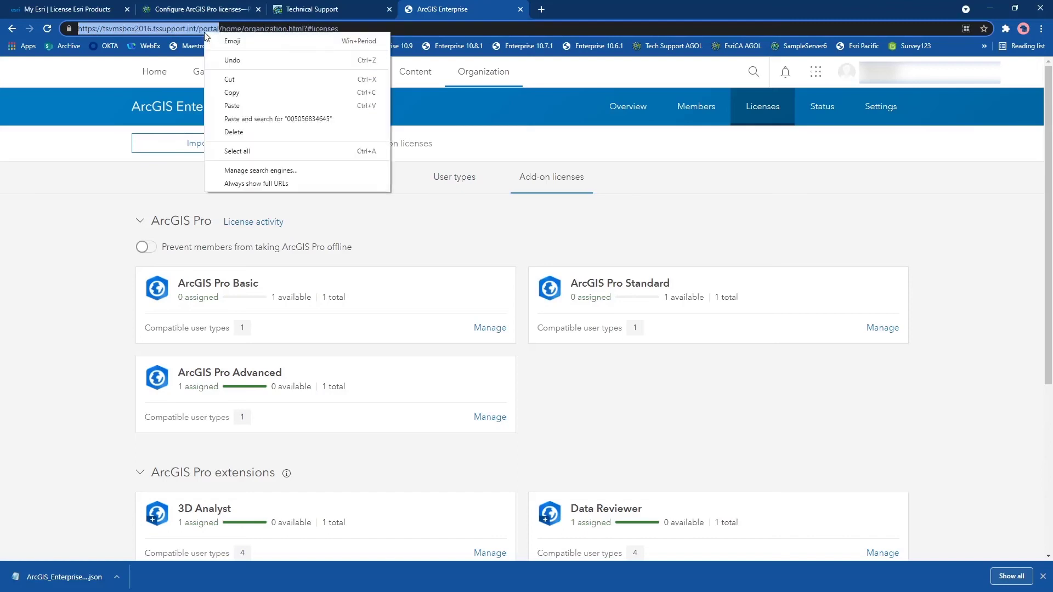
click(231, 93)
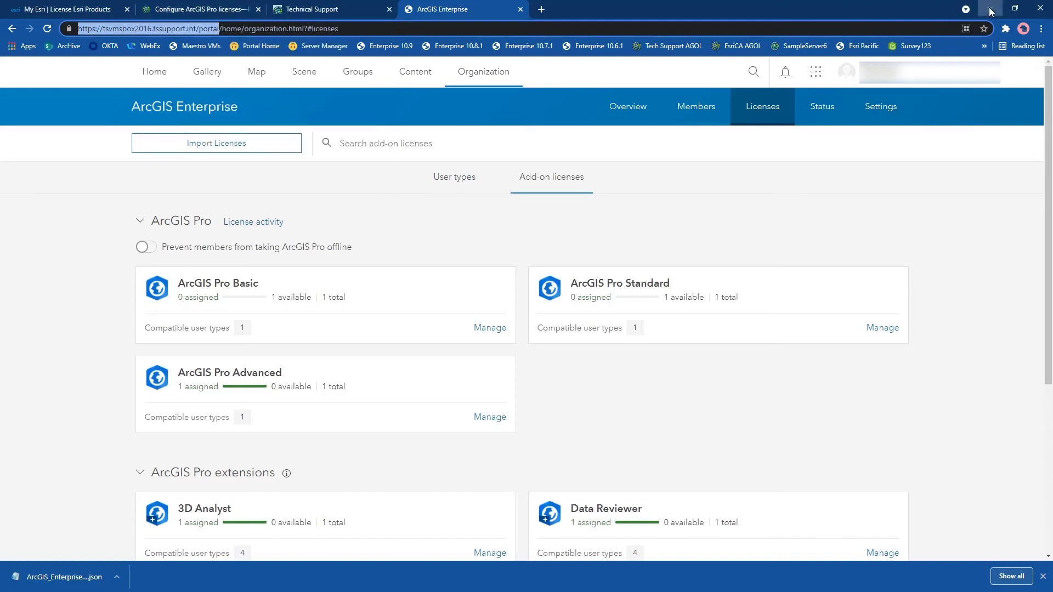
click(989, 9)
right_click(521, 320)
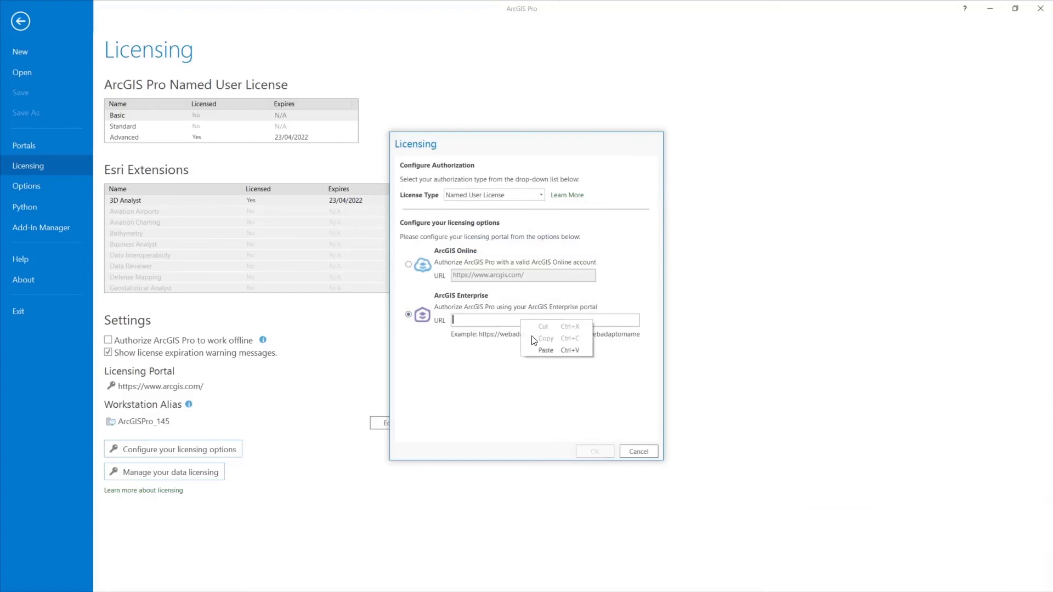
click(535, 348)
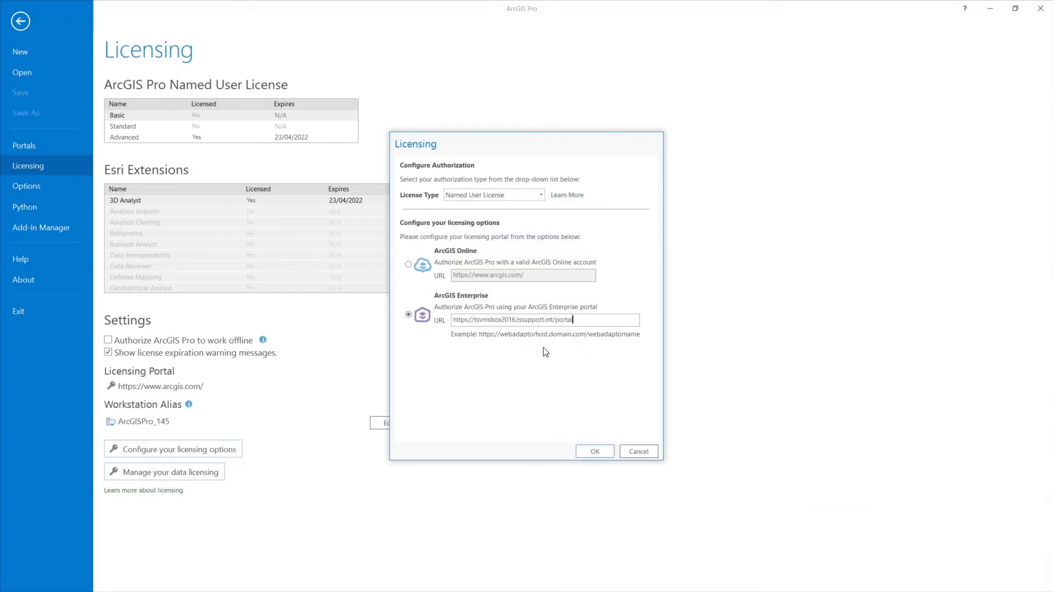
click(595, 452)
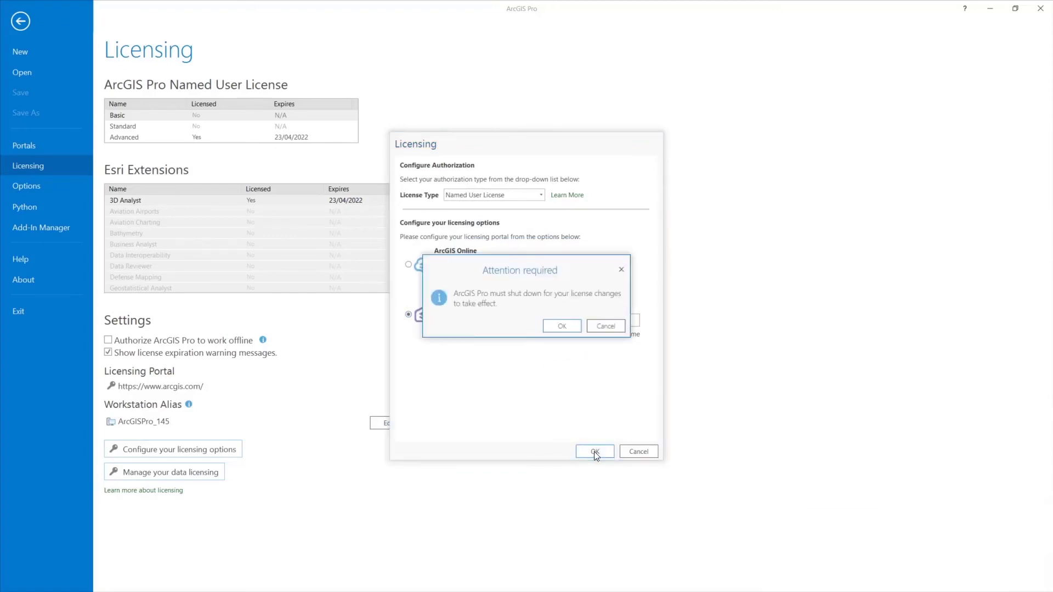
click(571, 325)
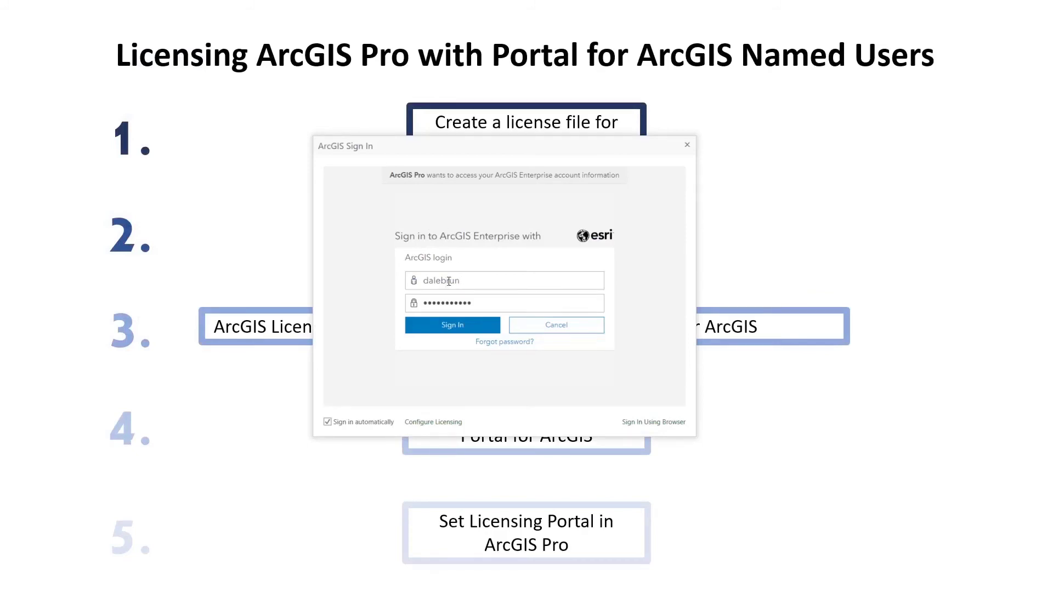
Sign in to ArcGIS Enterprise with the filled-in account, and check the license level, extensions and licensing portal in ArcGIS Pro.
click(451, 329)
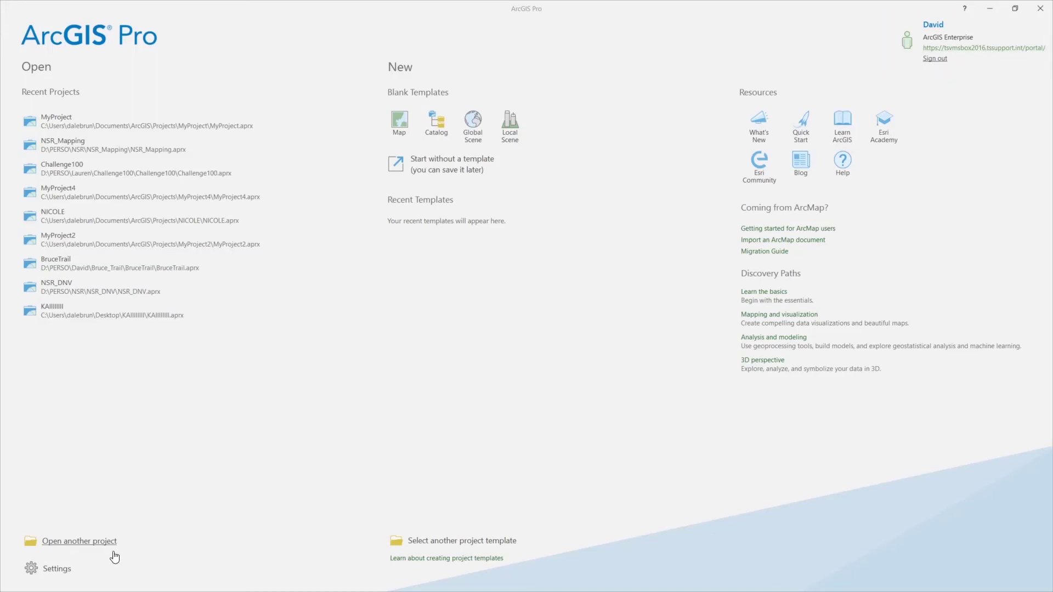
click(57, 569)
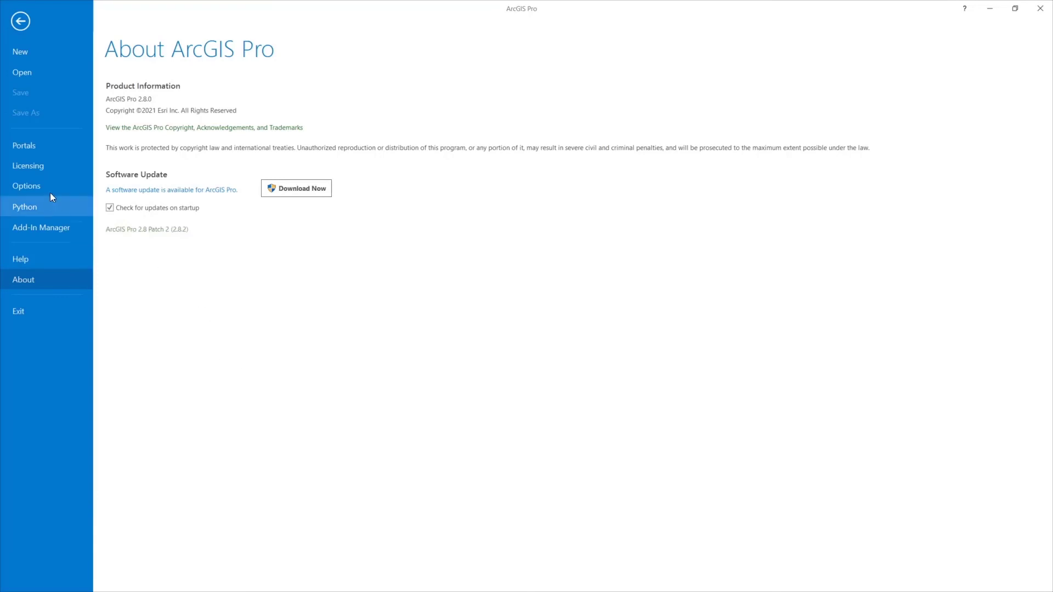
click(48, 163)
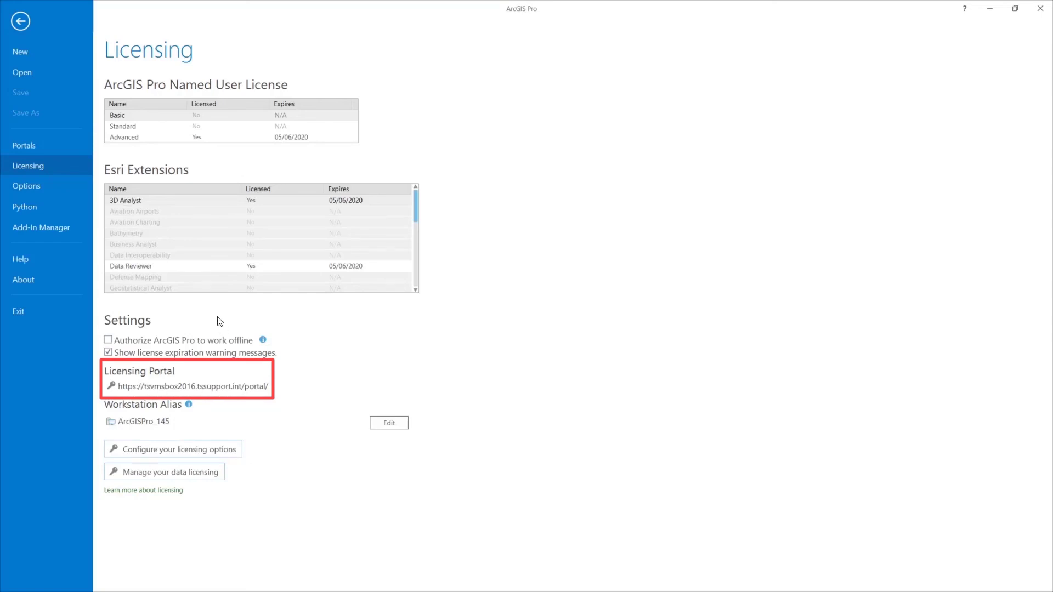
mouse_move(415, 205)
mouse_down()
mouse_move(409, 268)
mouse_move(411, 203)
mouse_up()
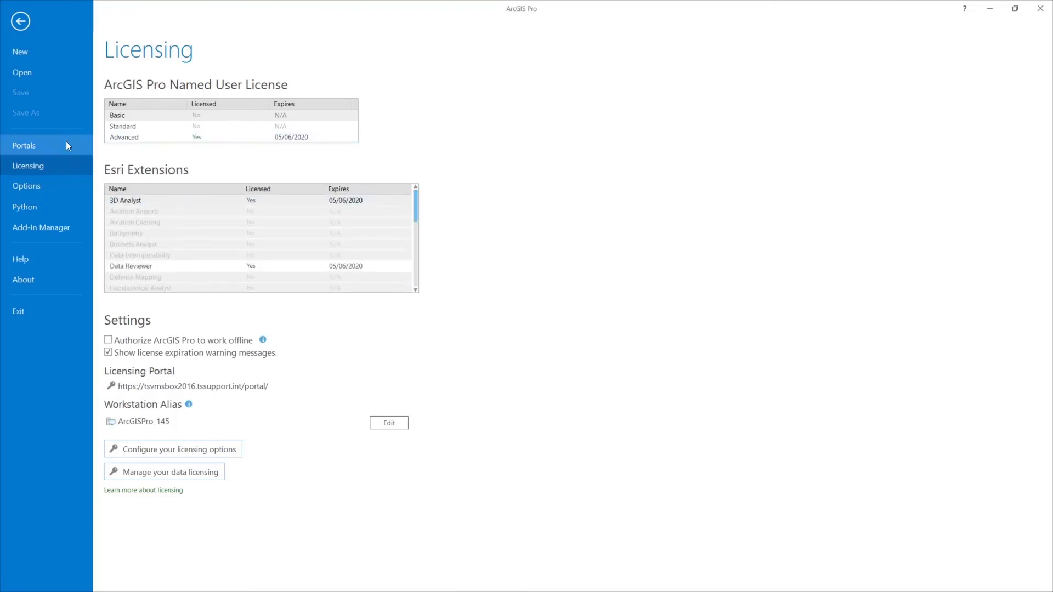
click(47, 146)
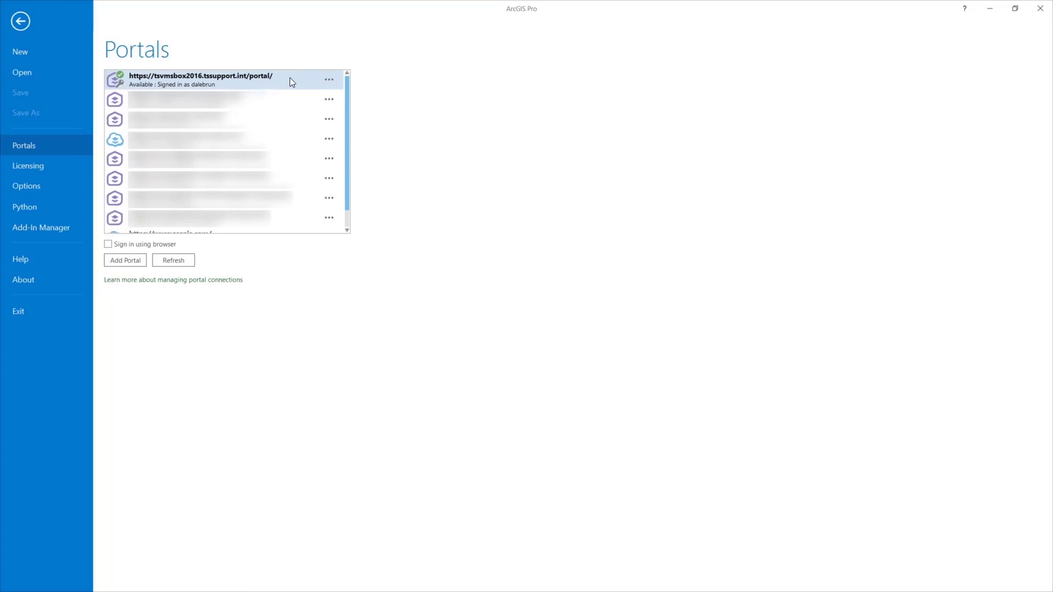
scroll(289, 78, down, 1)
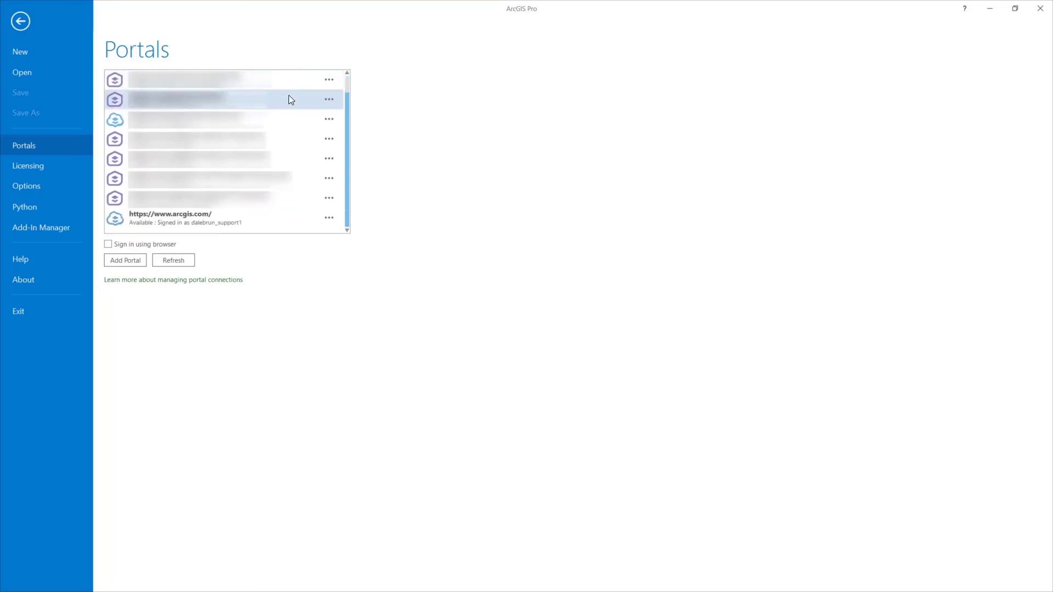
right_click(187, 222)
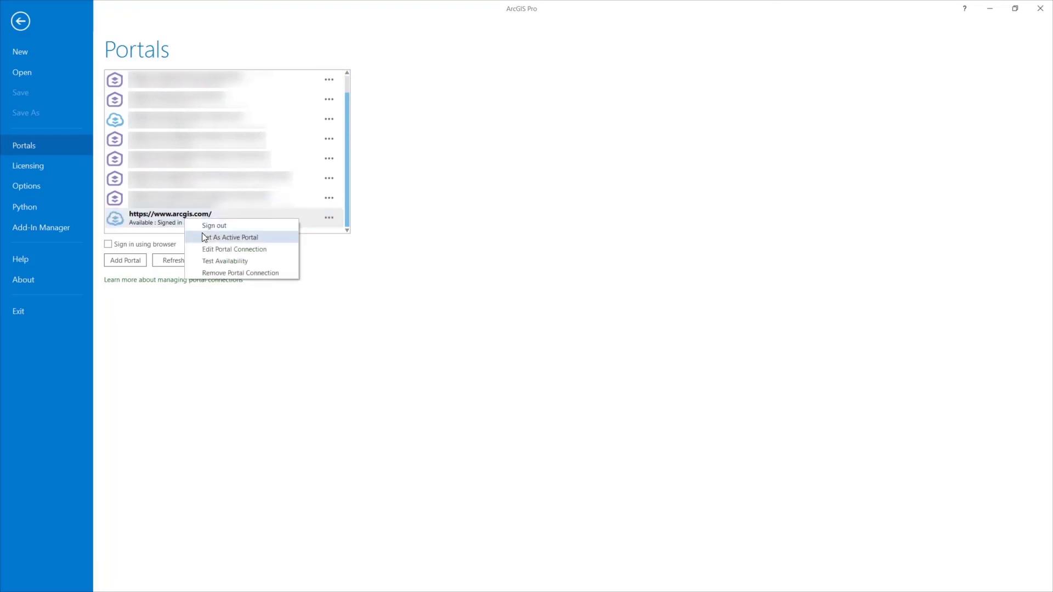
click(221, 236)
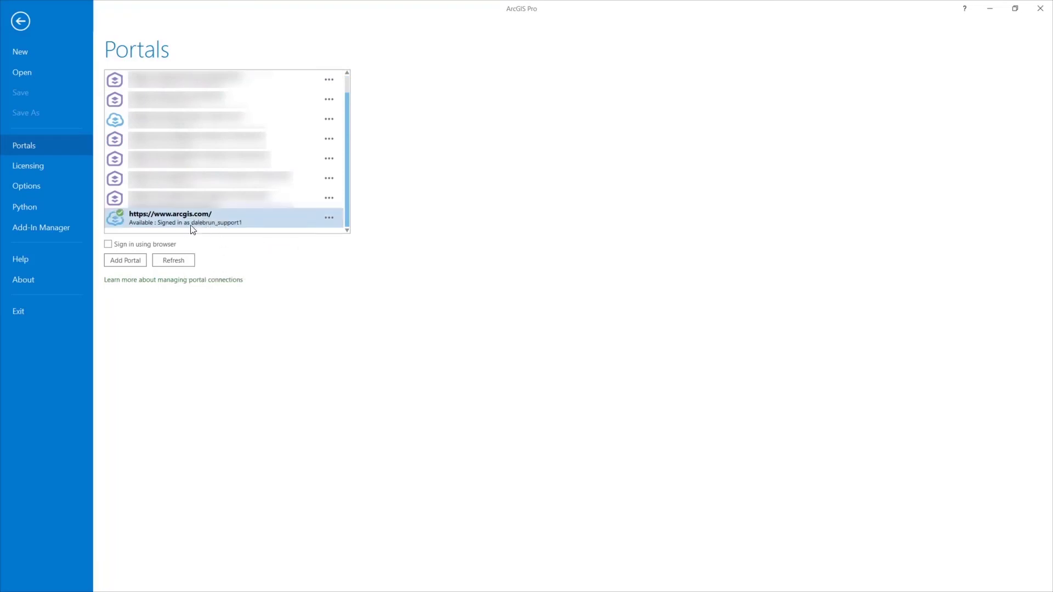
Review the active and licensing portals in the connection list, and switch to the Esri Canada Technical Support page in the browser.
right_click(166, 218)
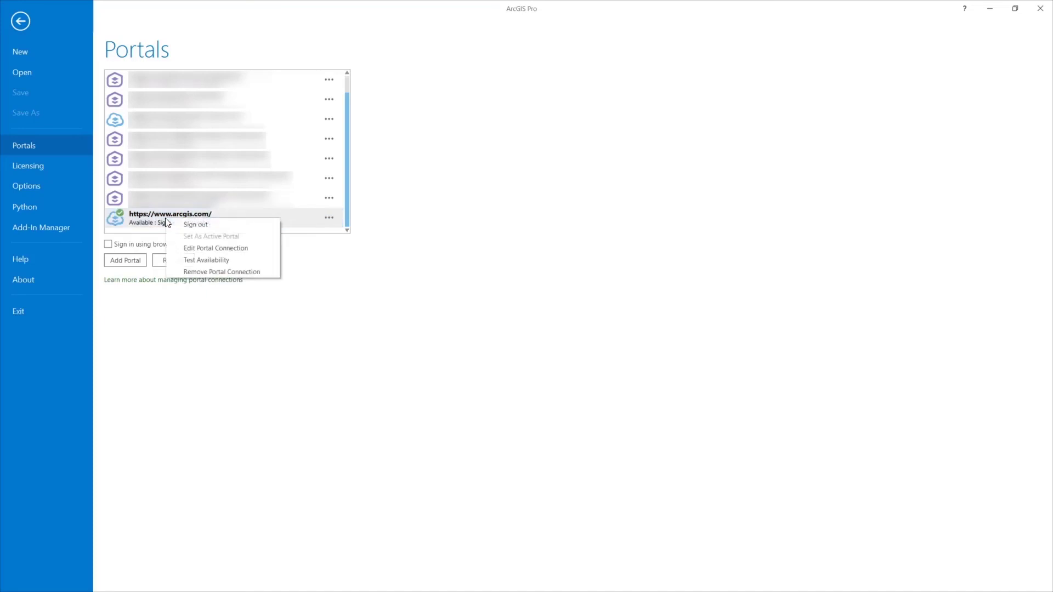
click(380, 237)
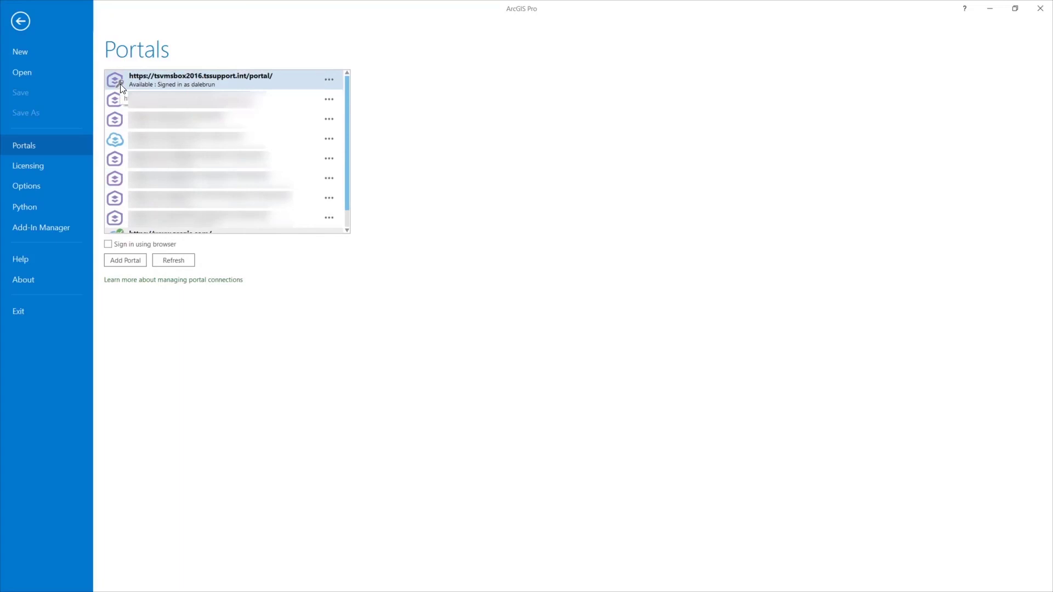
scroll(122, 90, down, 1)
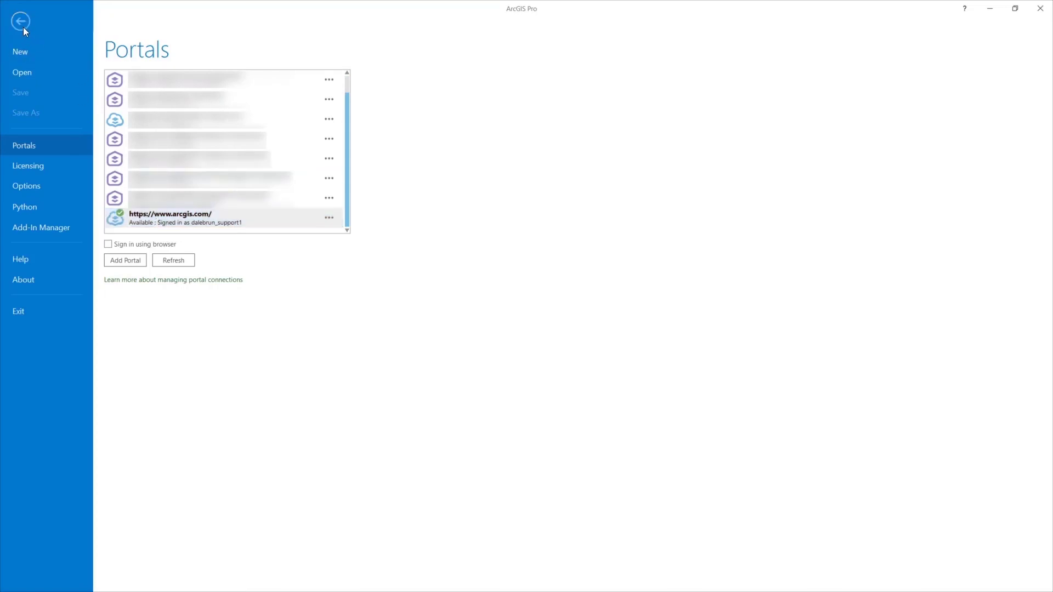
click(990, 9)
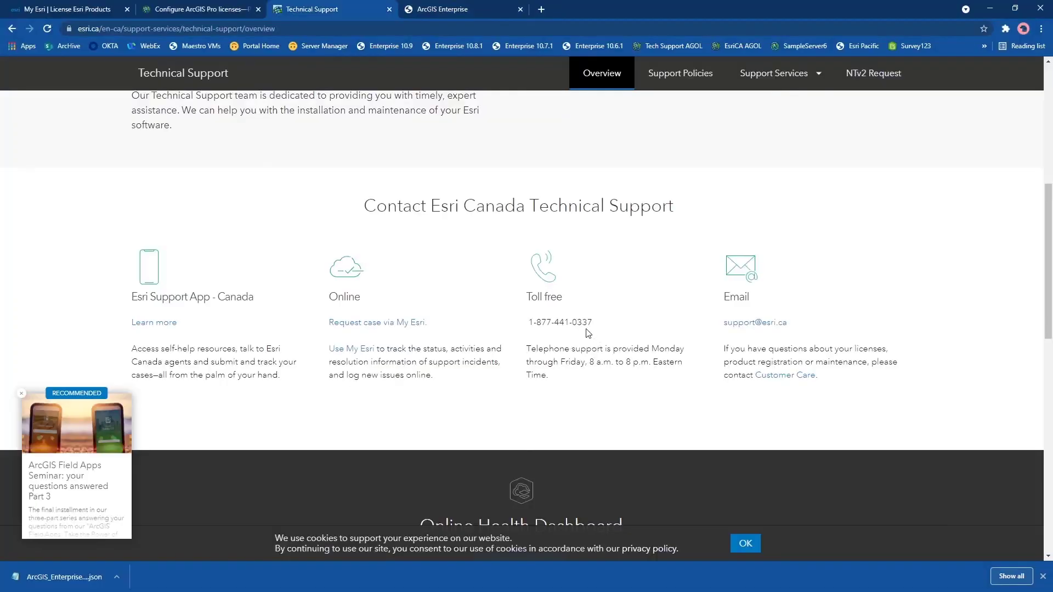